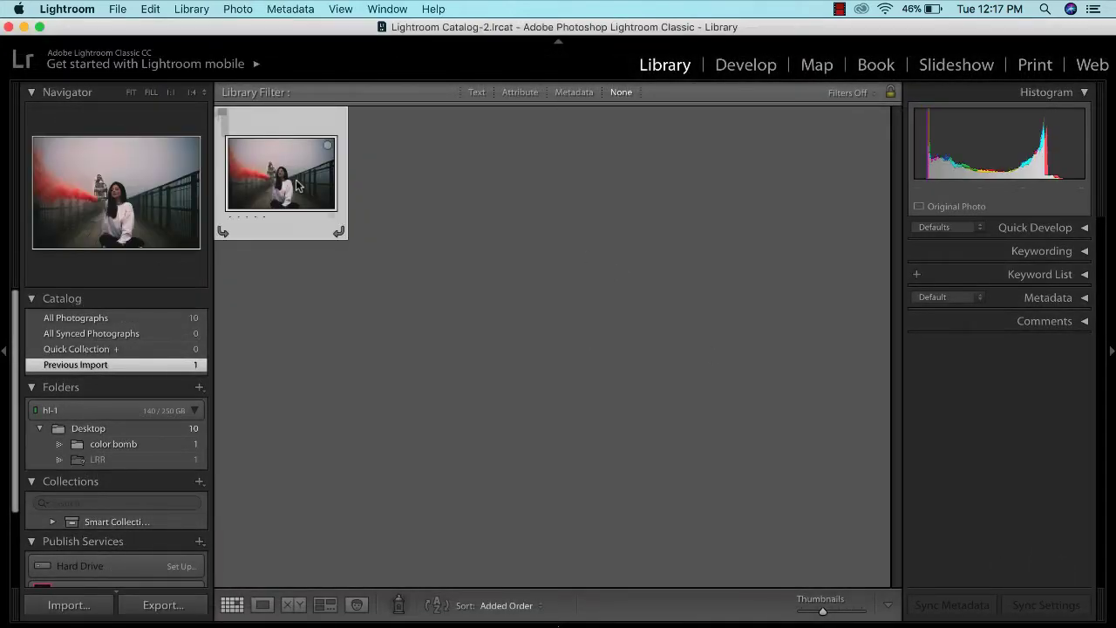
# - Open the photo in the Develop module and set Exposure to +0.10, Contrast to −18 and Temp to −9
pyautogui.click(729, 65)
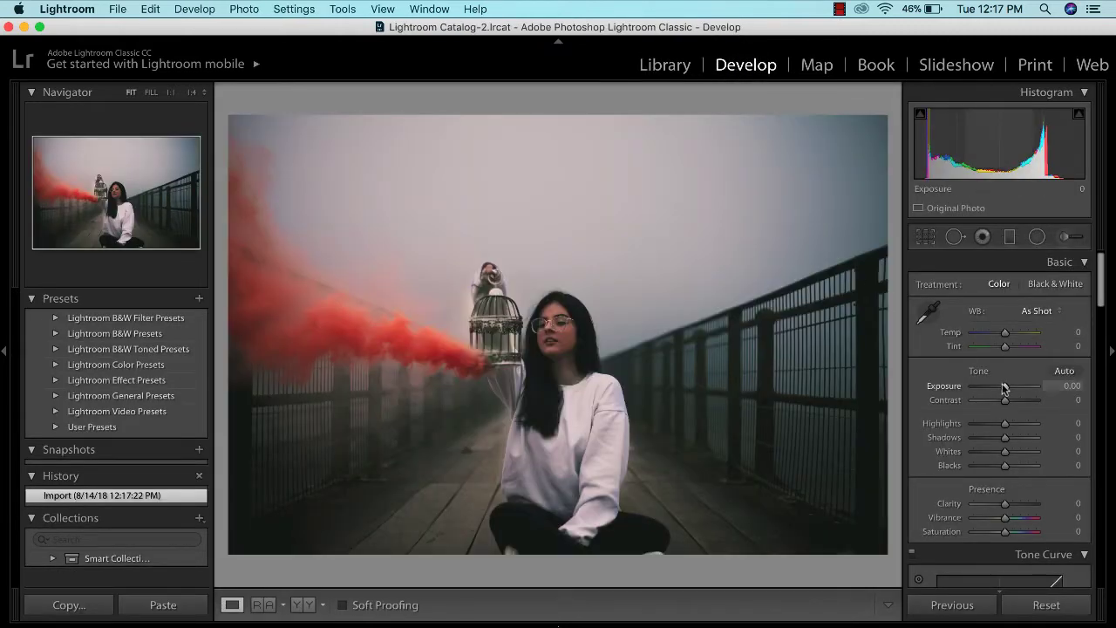
pyautogui.click(1003, 387)
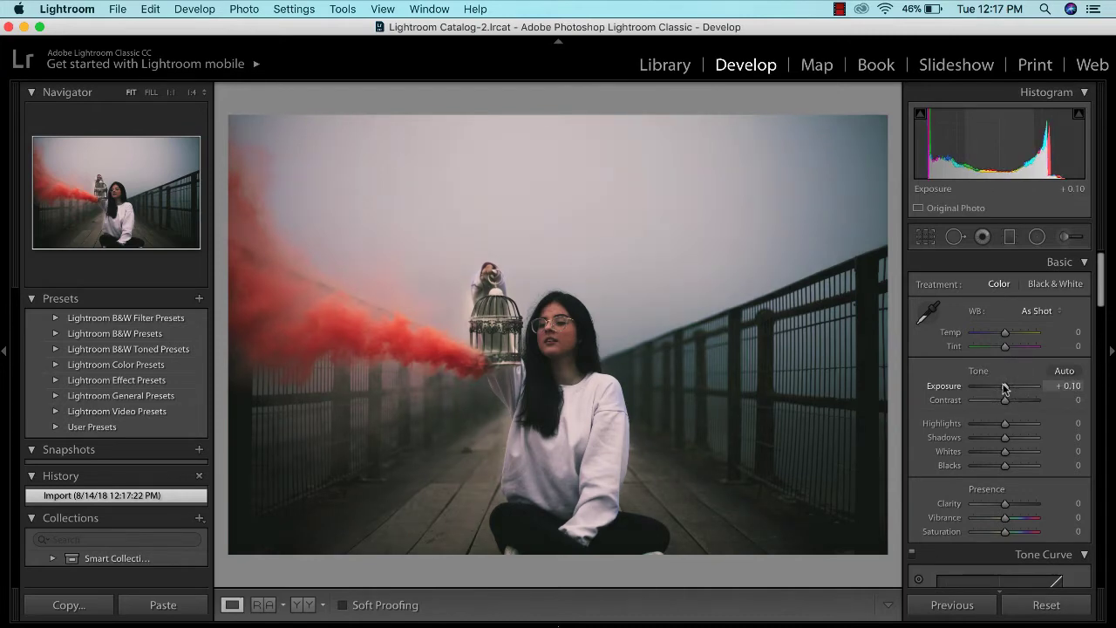
pyautogui.moveTo(1005, 399); pyautogui.dragTo(999, 404)
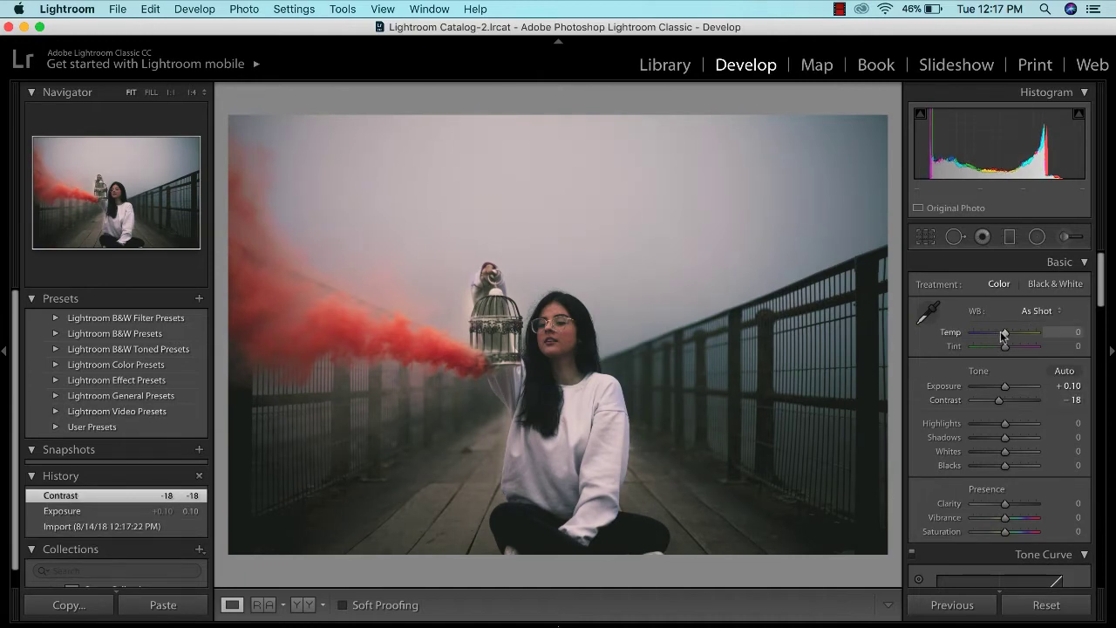
pyautogui.moveTo(1003, 335); pyautogui.dragTo(1002, 335)
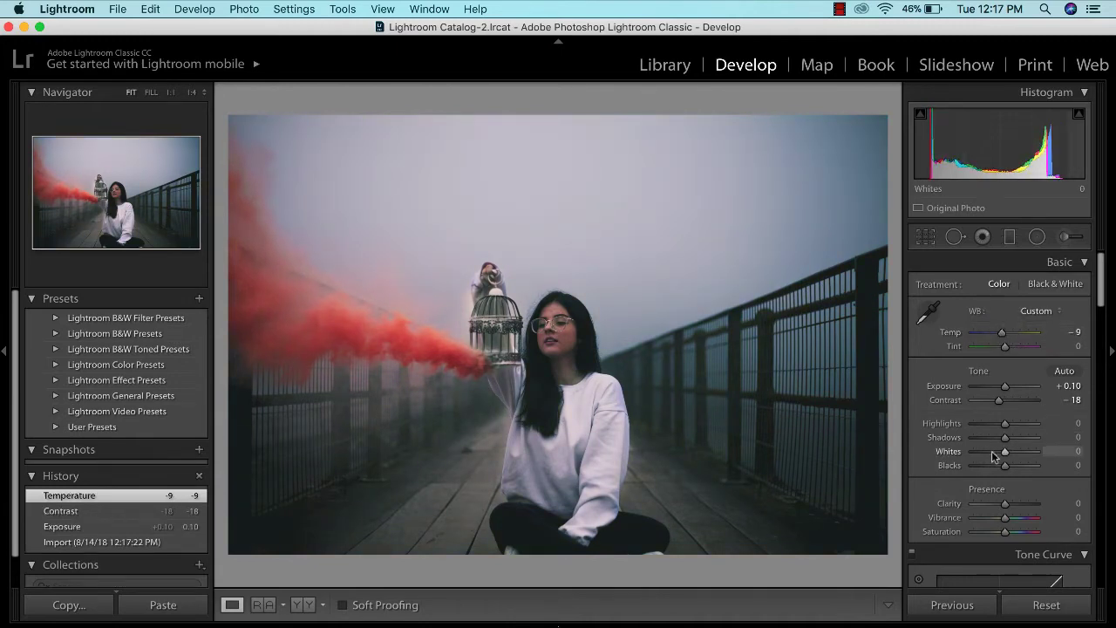
# - Add a diagonal graduated filter with Exposure 1.00 across the photo, then reposition and rotate it steeper, centred beside the woman's face
pyautogui.scroll(-3, 1003, 452)
pyautogui.scroll(3, 1002, 453)
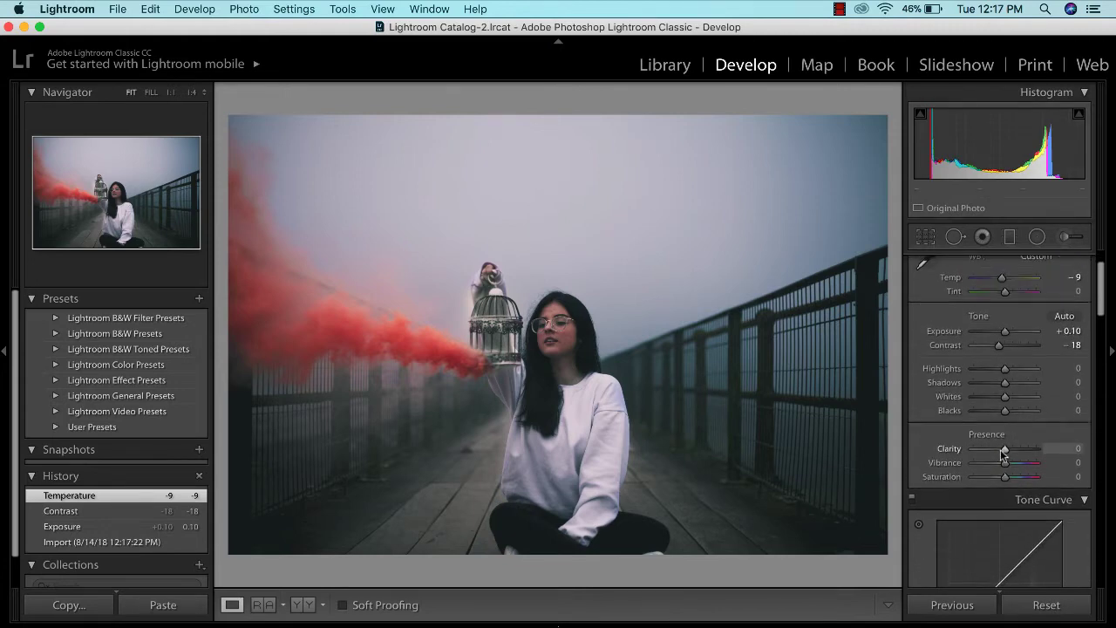
pyautogui.scroll(-1, 1003, 456)
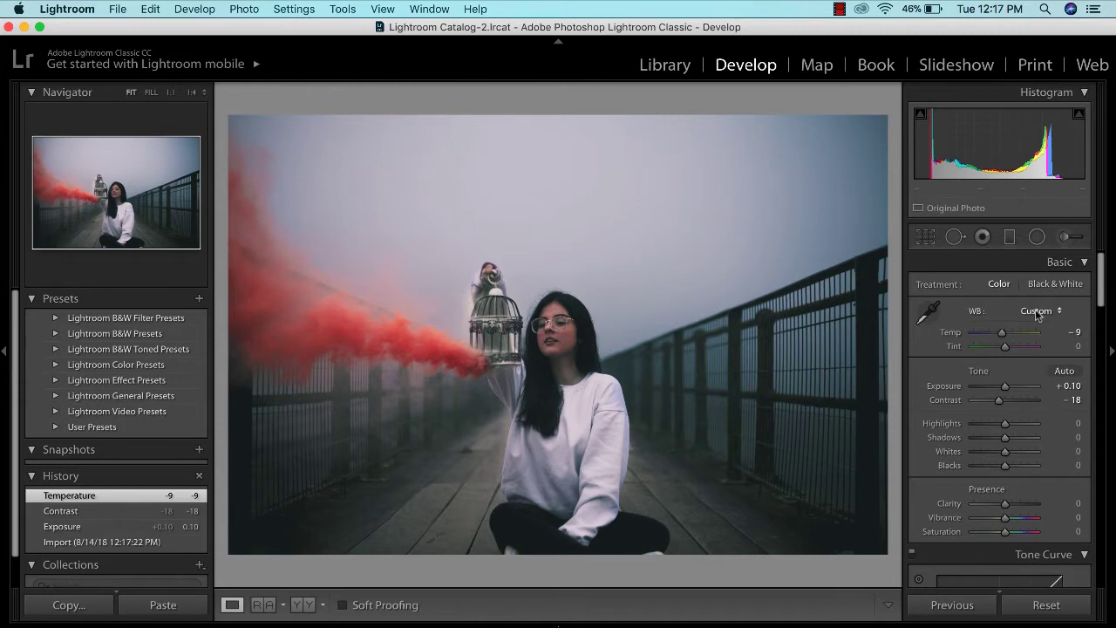
pyautogui.click(1009, 237)
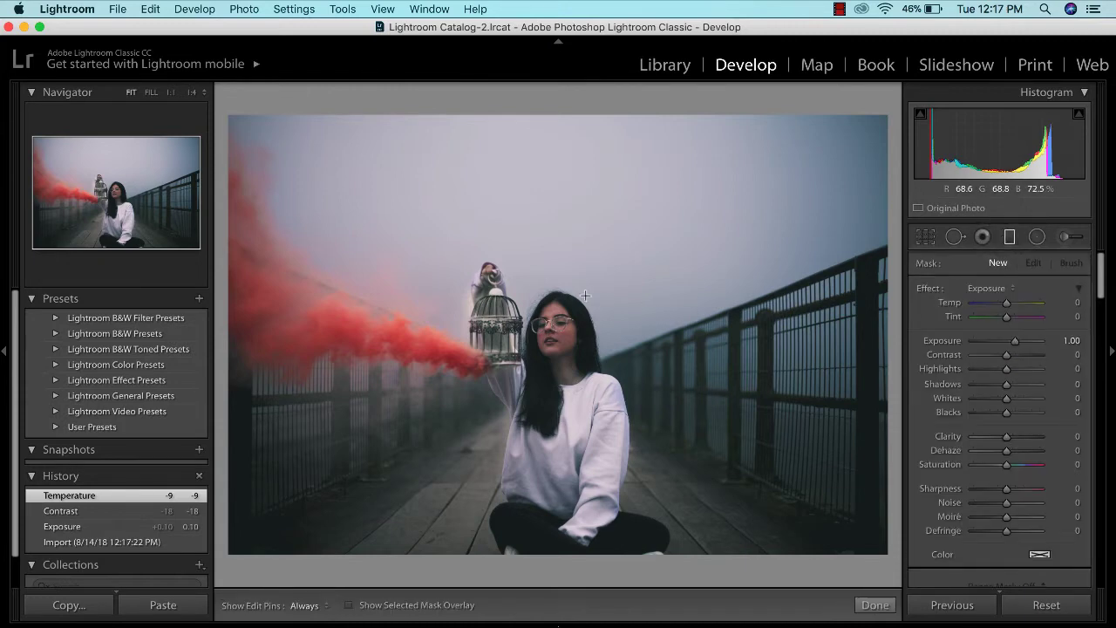
pyautogui.moveTo(523, 272); pyautogui.dragTo(723, 521)
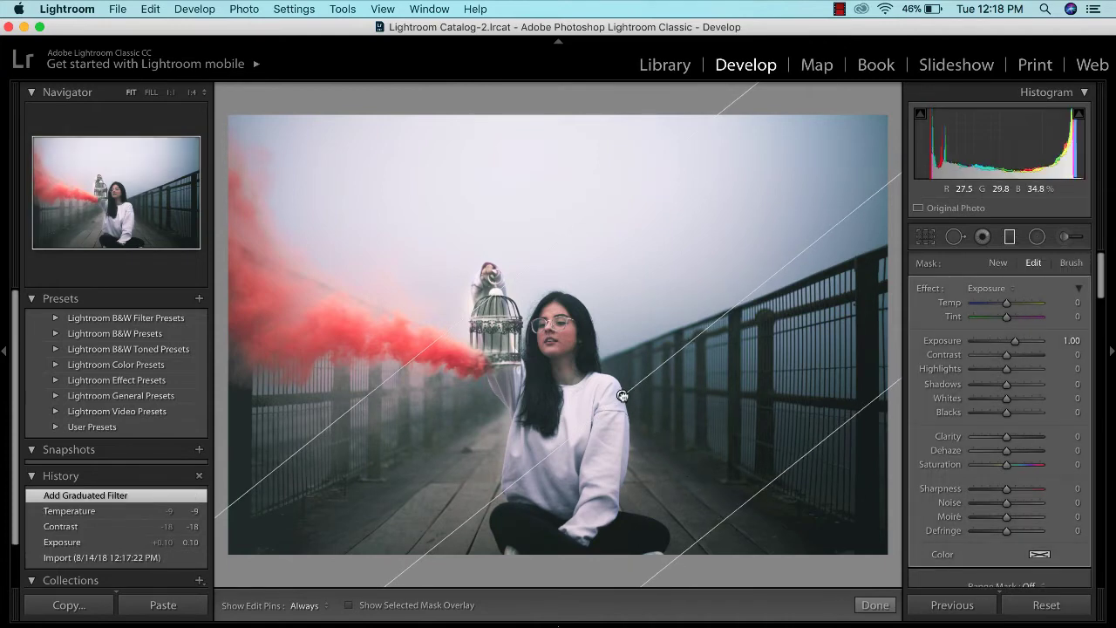
pyautogui.moveTo(622, 395); pyautogui.dragTo(589, 363)
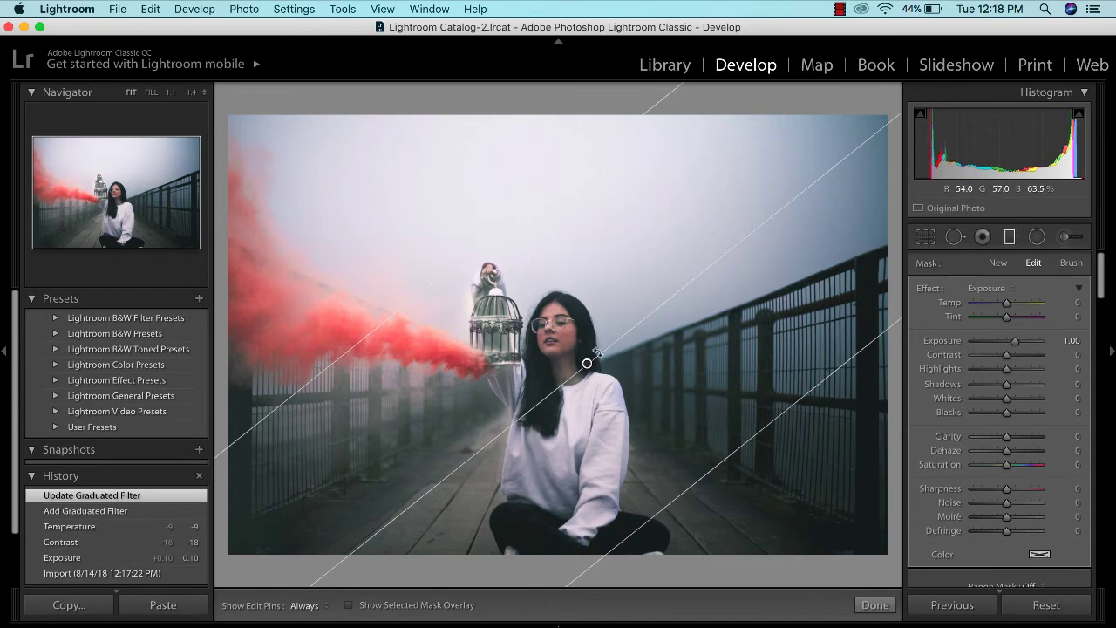
pyautogui.moveTo(596, 351); pyautogui.dragTo(527, 344)
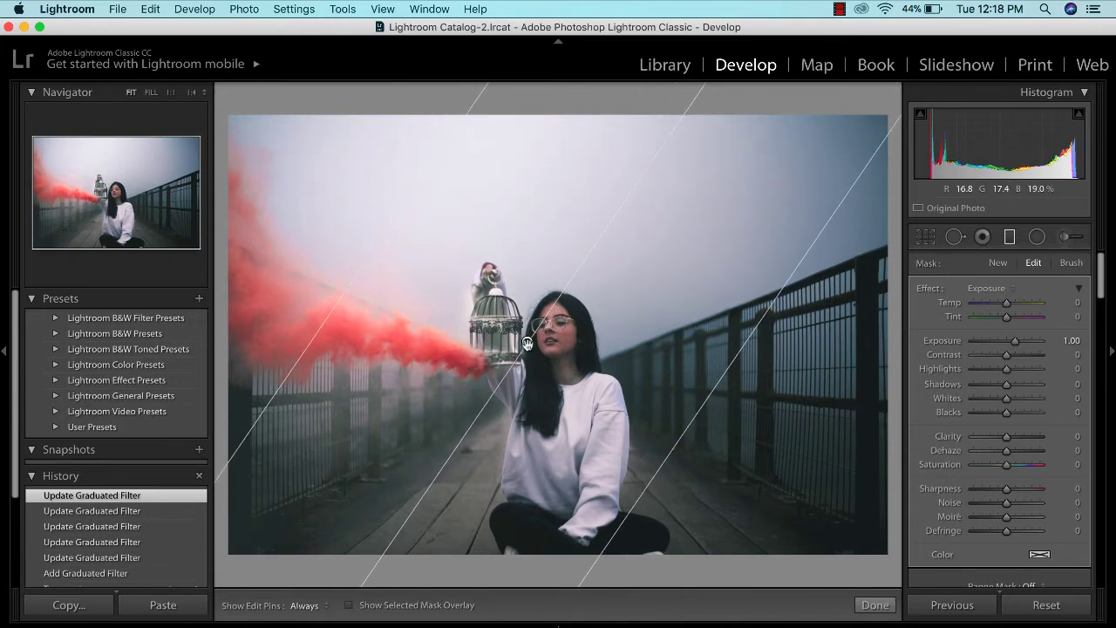
# - Set the graduated filter's Temp to 27, Tint 7, Highlights −18, Shadows 32, Whites 9 and Blacks −7, and finish editing the filter
pyautogui.moveTo(1006, 303)
pyautogui.mouseDown()
pyautogui.moveTo(995, 304)
pyautogui.moveTo(1015, 305)
pyautogui.moveTo(990, 323)
pyautogui.moveTo(1008, 319)
pyautogui.mouseUp()
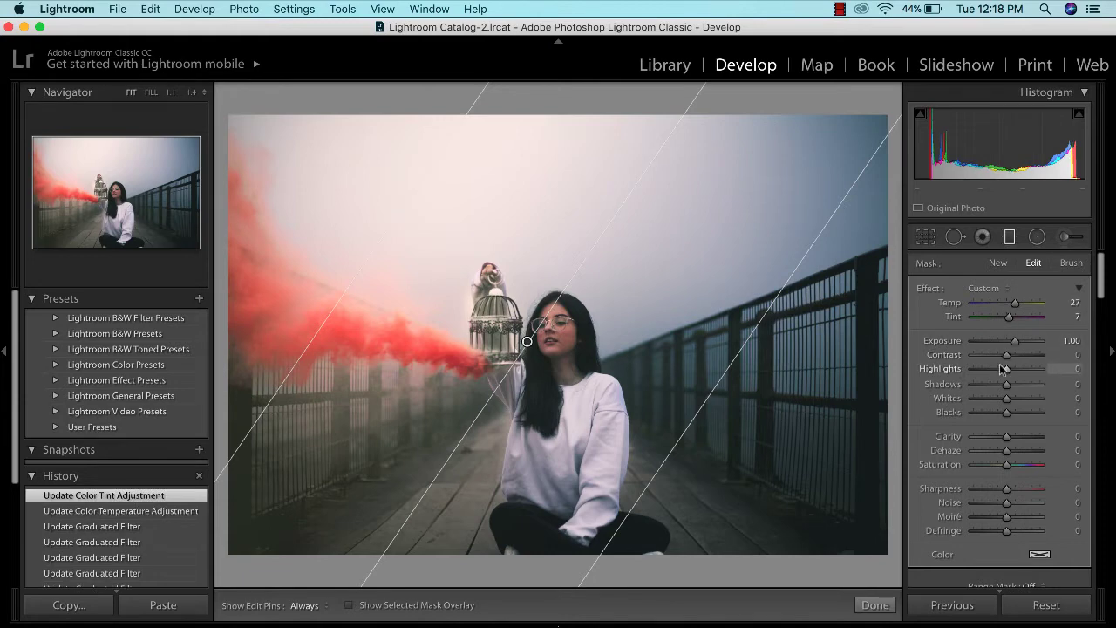
pyautogui.moveTo(1001, 372)
pyautogui.mouseDown()
pyautogui.moveTo(985, 369)
pyautogui.moveTo(1001, 369)
pyautogui.mouseUp()
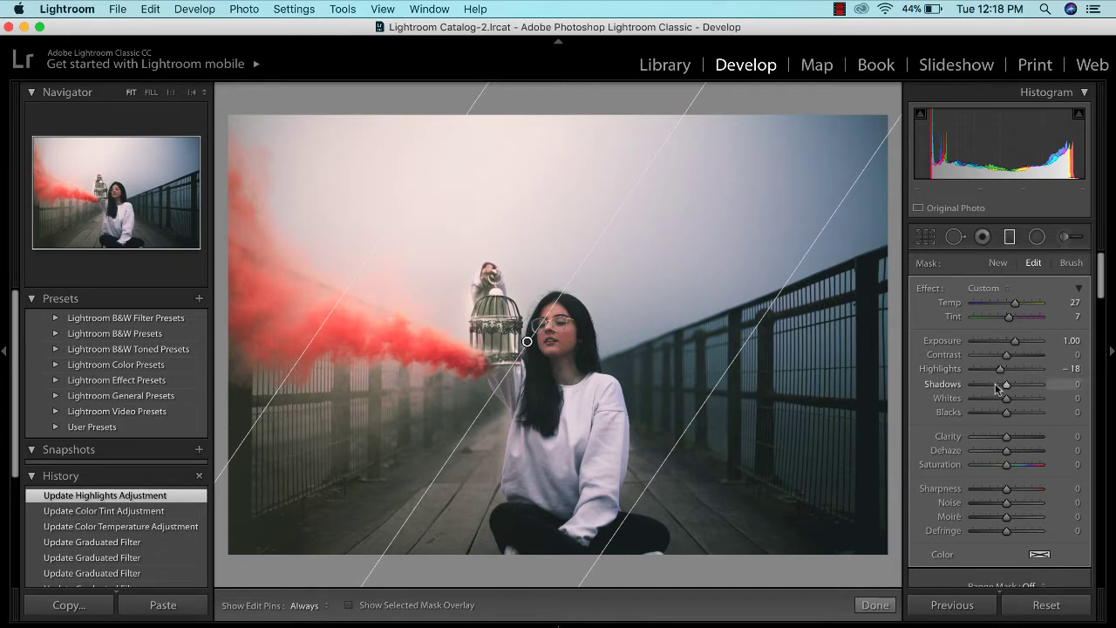
pyautogui.moveTo(1003, 389); pyautogui.dragTo(1003, 416)
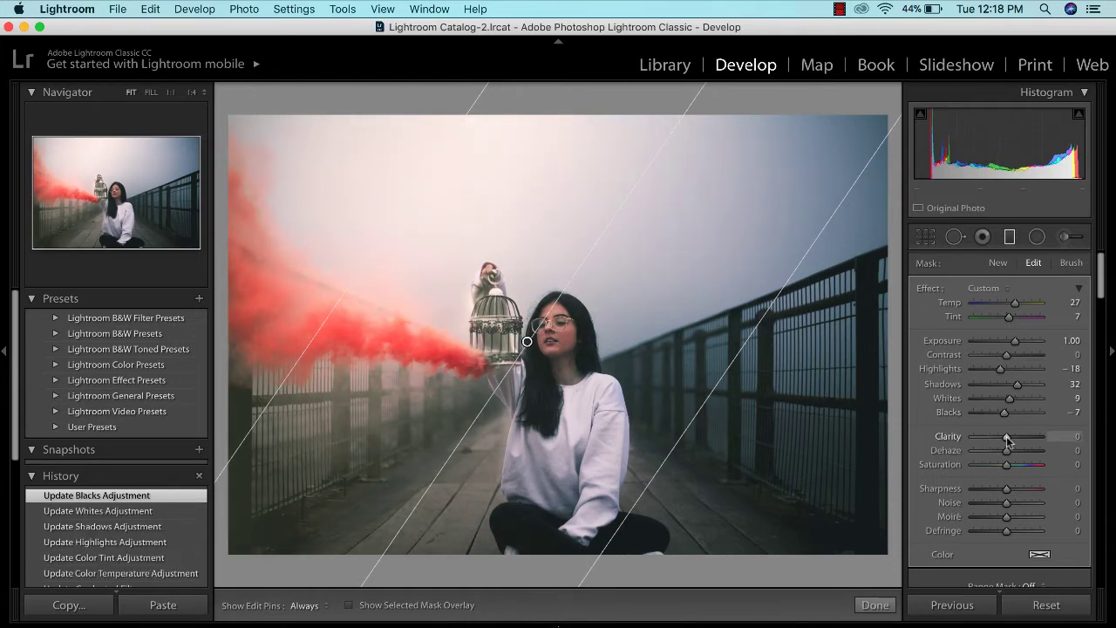
pyautogui.scroll(-6, 1008, 441)
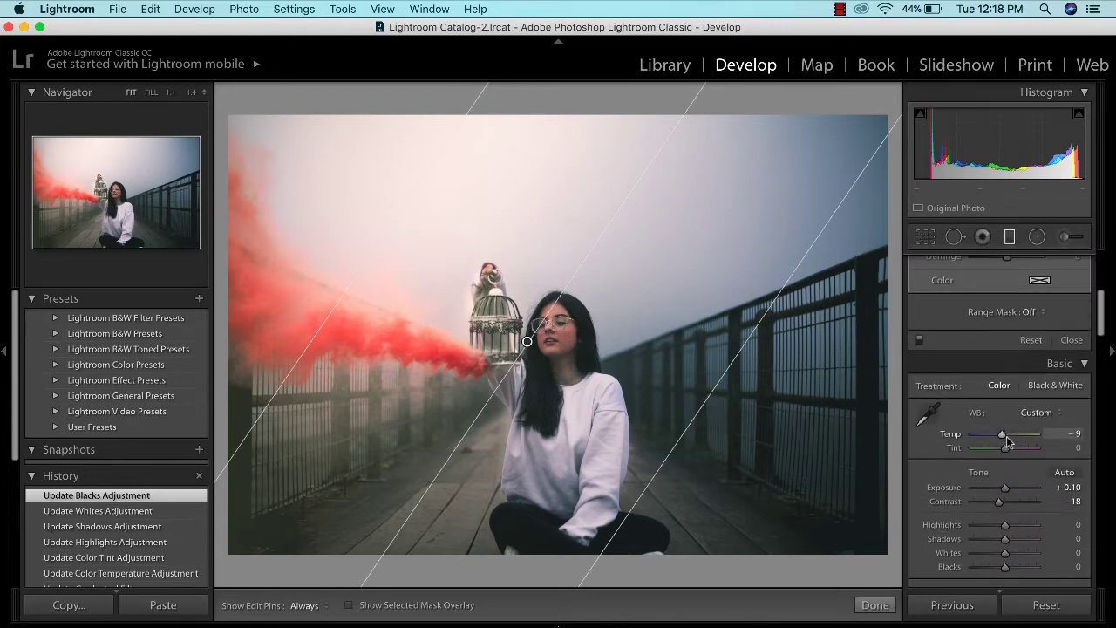
pyautogui.scroll(-5, 1007, 440)
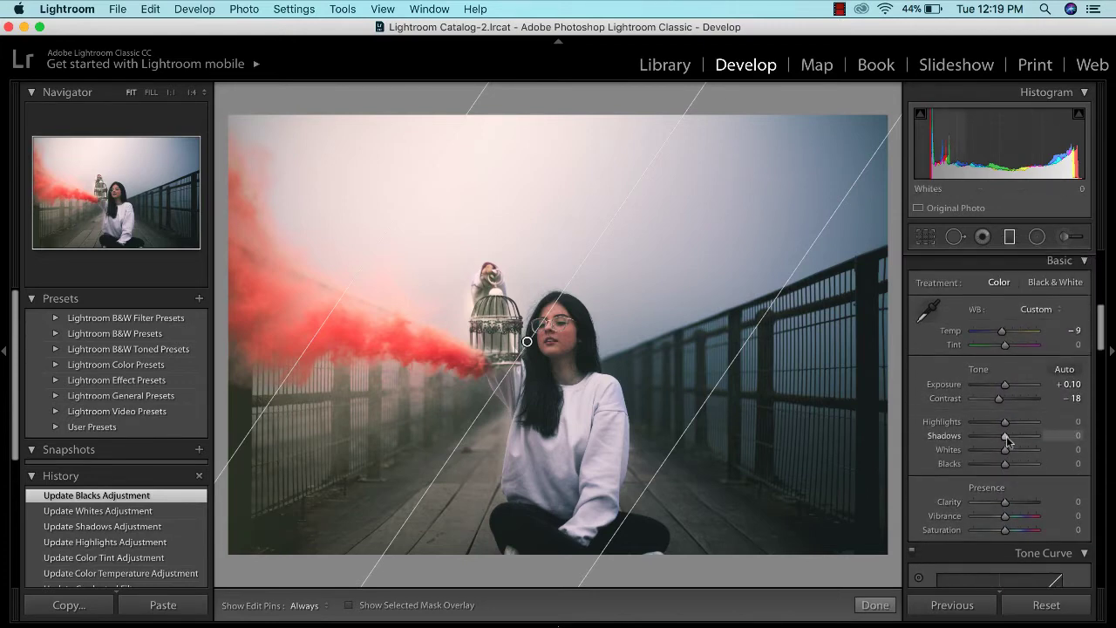
pyautogui.scroll(2, 1007, 440)
pyautogui.scroll(5, 1008, 440)
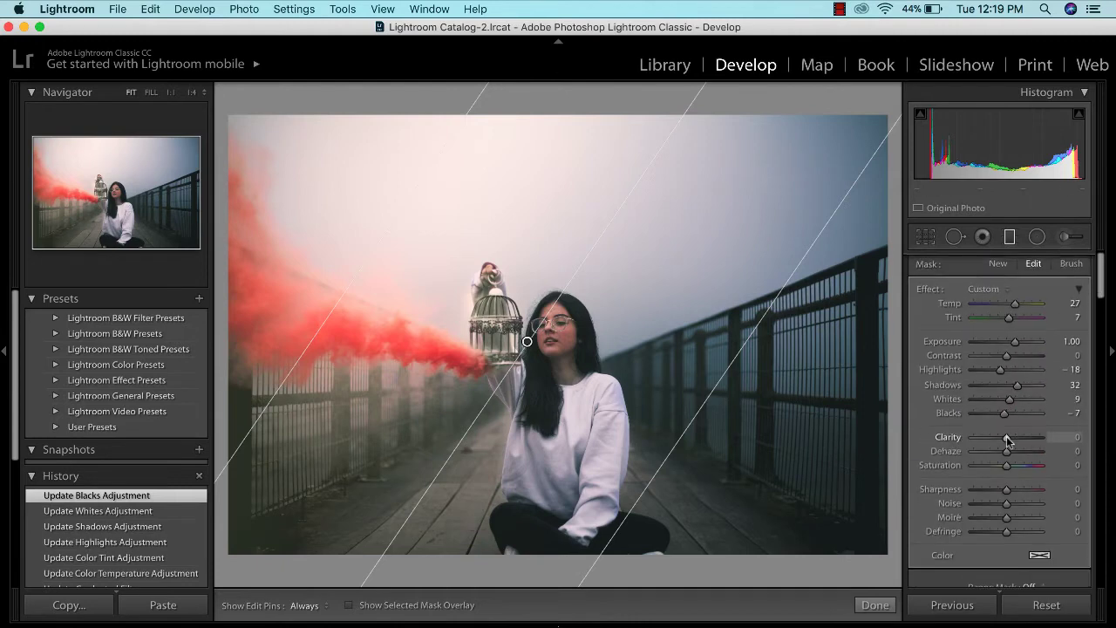
pyautogui.click(876, 606)
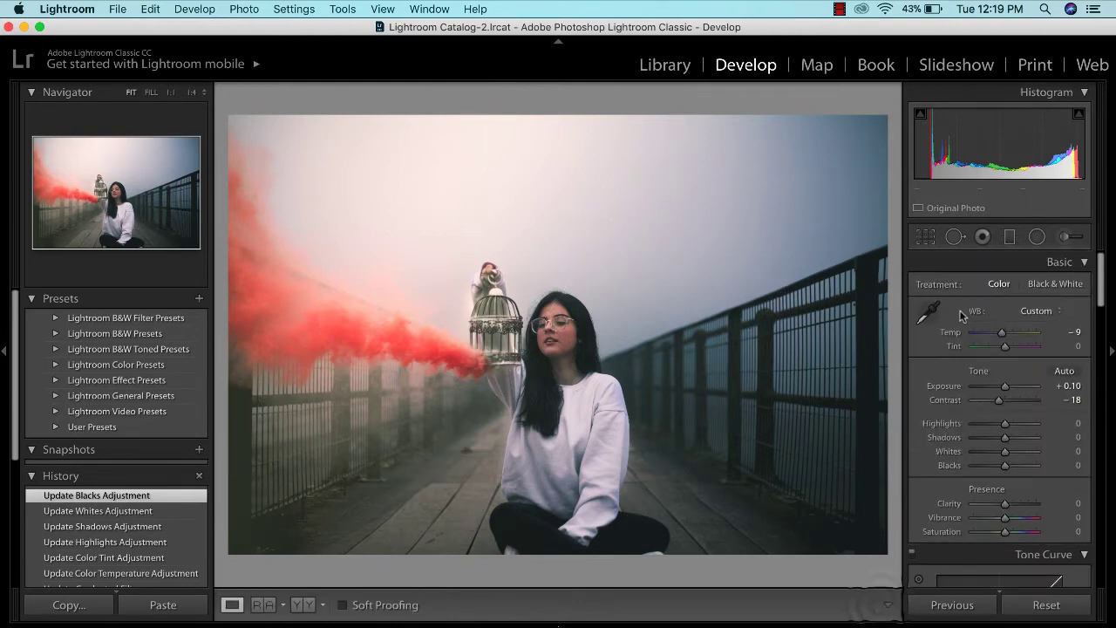
# - In Camera Calibration, set Blue Primary Hue to −100 and Saturation to +100, and Red Primary Hue to +48 and Saturation to +28
pyautogui.scroll(-15, 1009, 349)
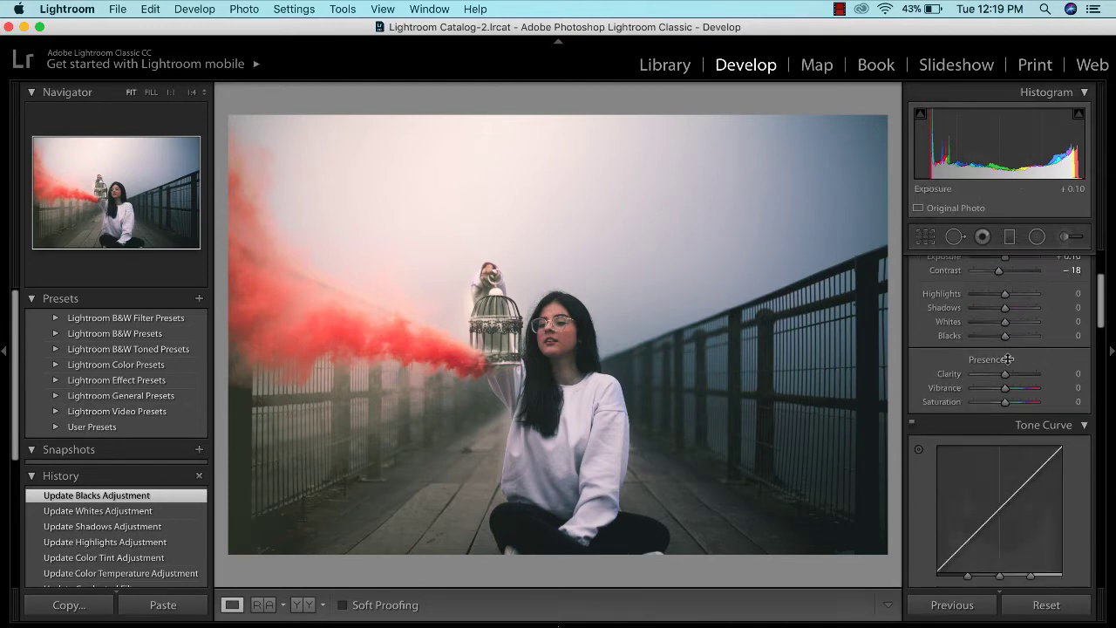
pyautogui.scroll(-5, 1008, 358)
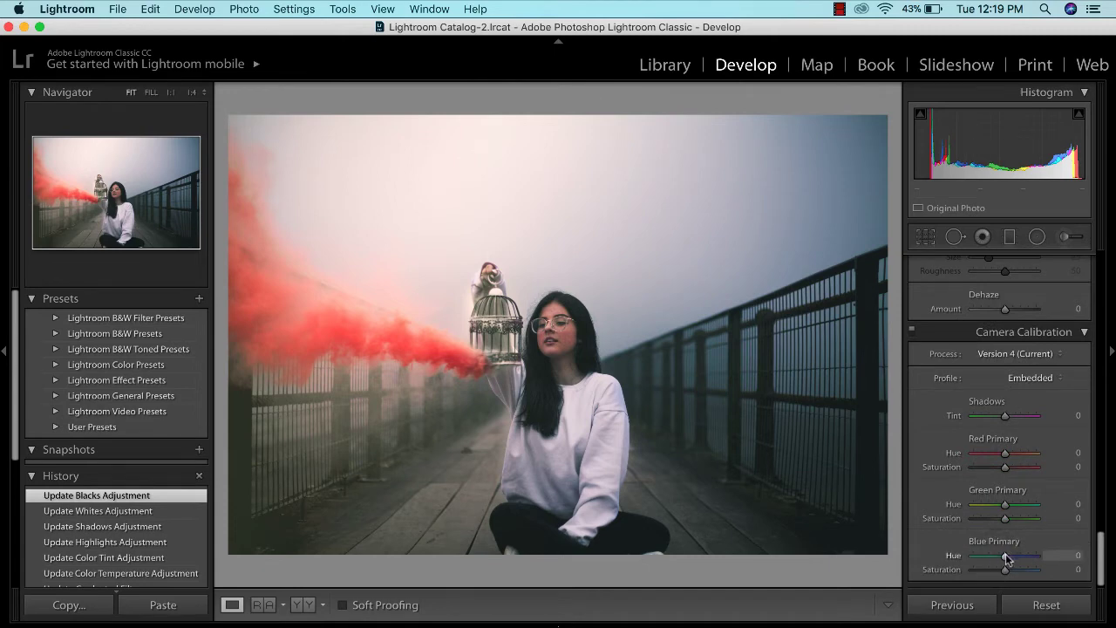
pyautogui.moveTo(1004, 559); pyautogui.dragTo(989, 559)
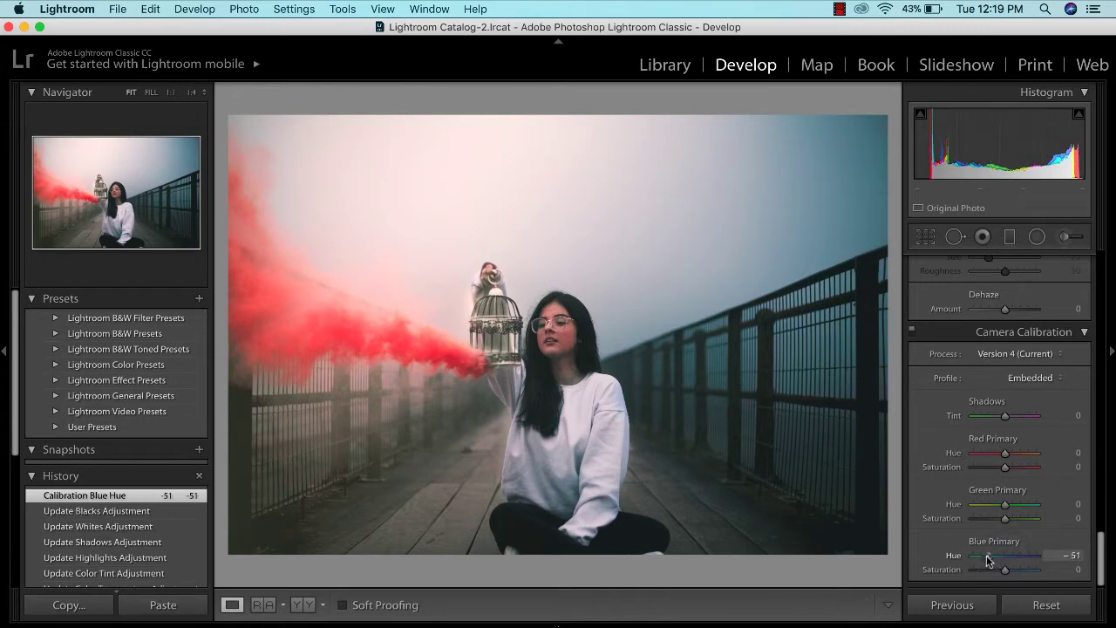
pyautogui.moveTo(988, 560); pyautogui.dragTo(962, 563)
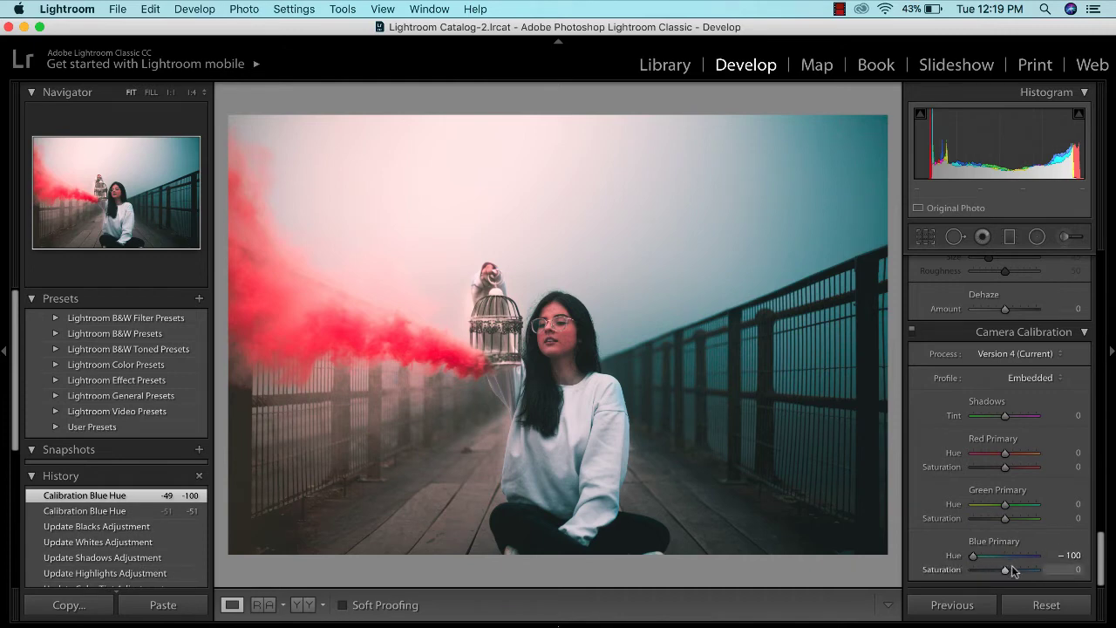
pyautogui.moveTo(1012, 568); pyautogui.dragTo(1037, 570)
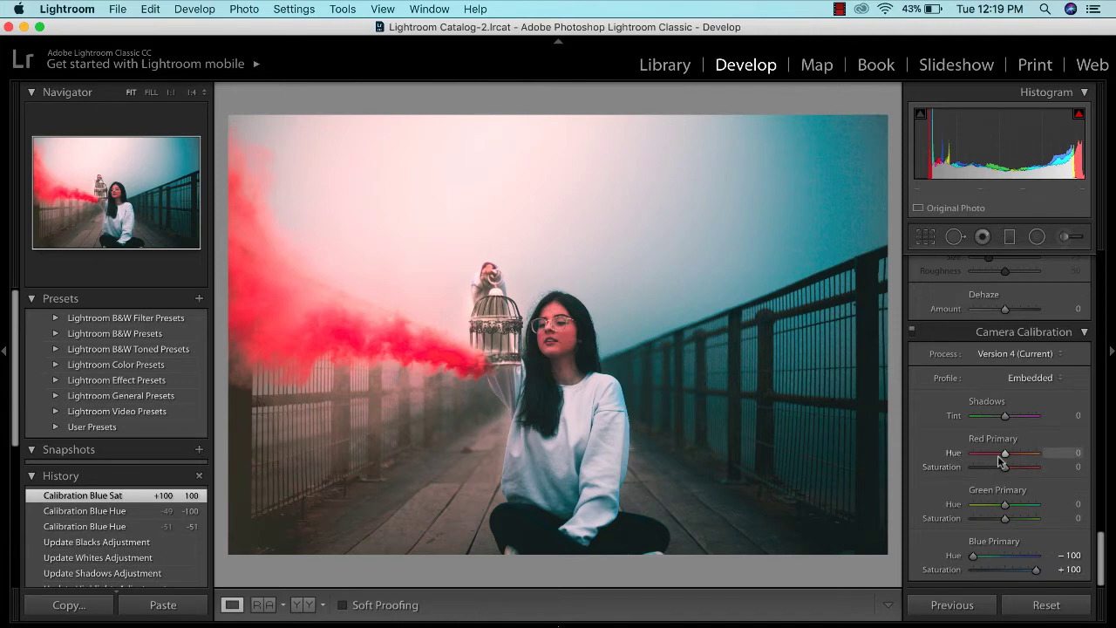
pyautogui.moveTo(1007, 454); pyautogui.dragTo(1021, 456)
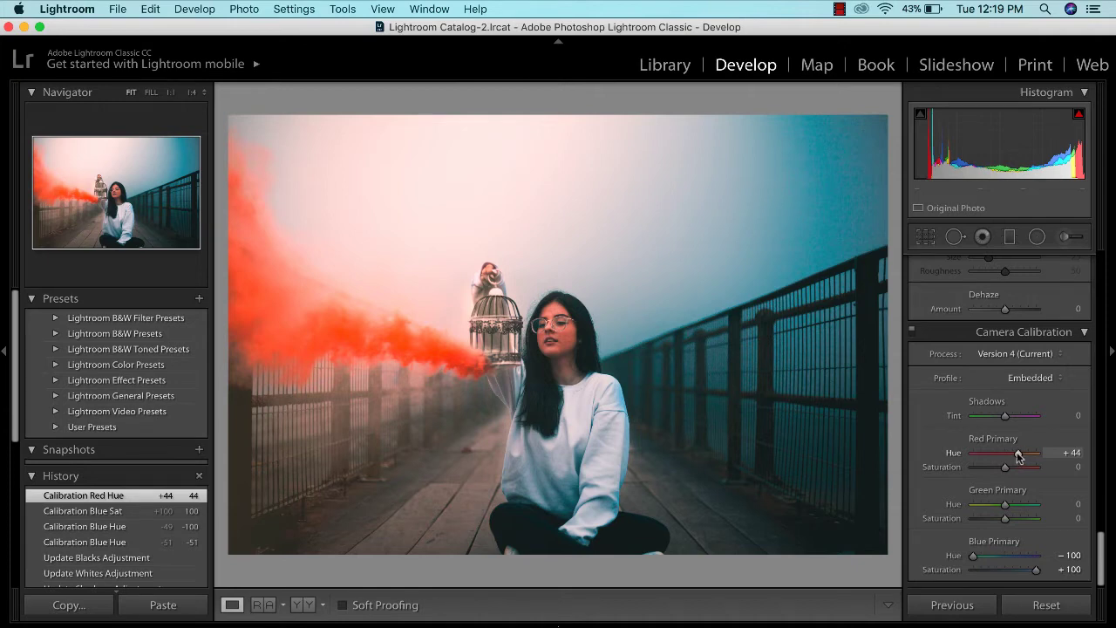
pyautogui.moveTo(1020, 455)
pyautogui.mouseDown()
pyautogui.moveTo(1004, 468)
pyautogui.moveTo(959, 468)
pyautogui.moveTo(1013, 470)
pyautogui.mouseUp()
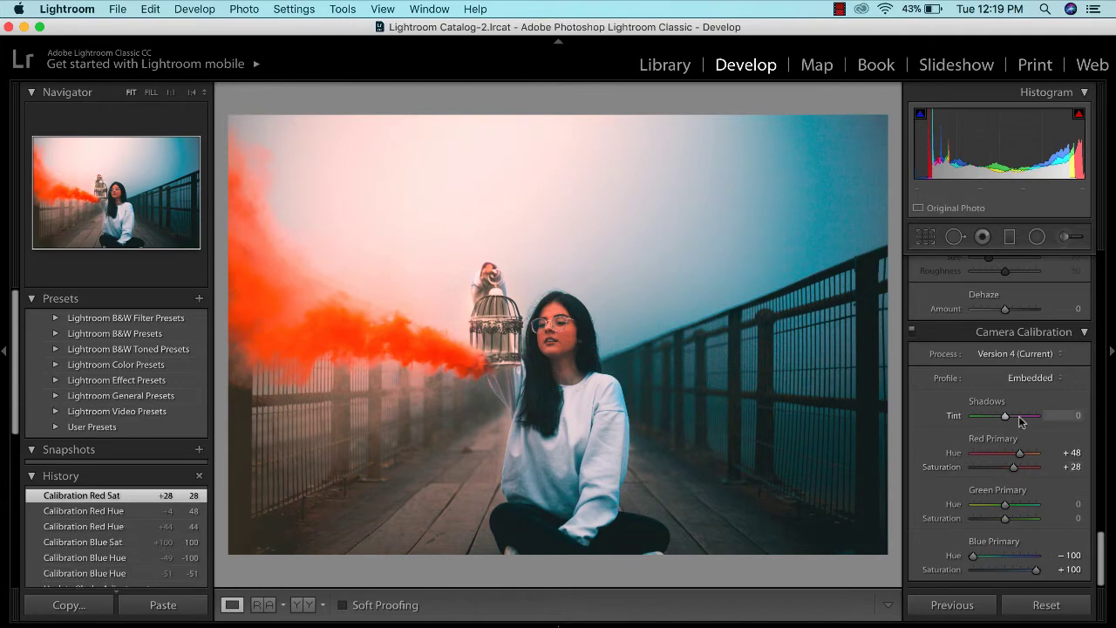
# - Set the photo's Sharpening Amount to 7
pyautogui.scroll(3, 1020, 421)
pyautogui.scroll(9, 1020, 422)
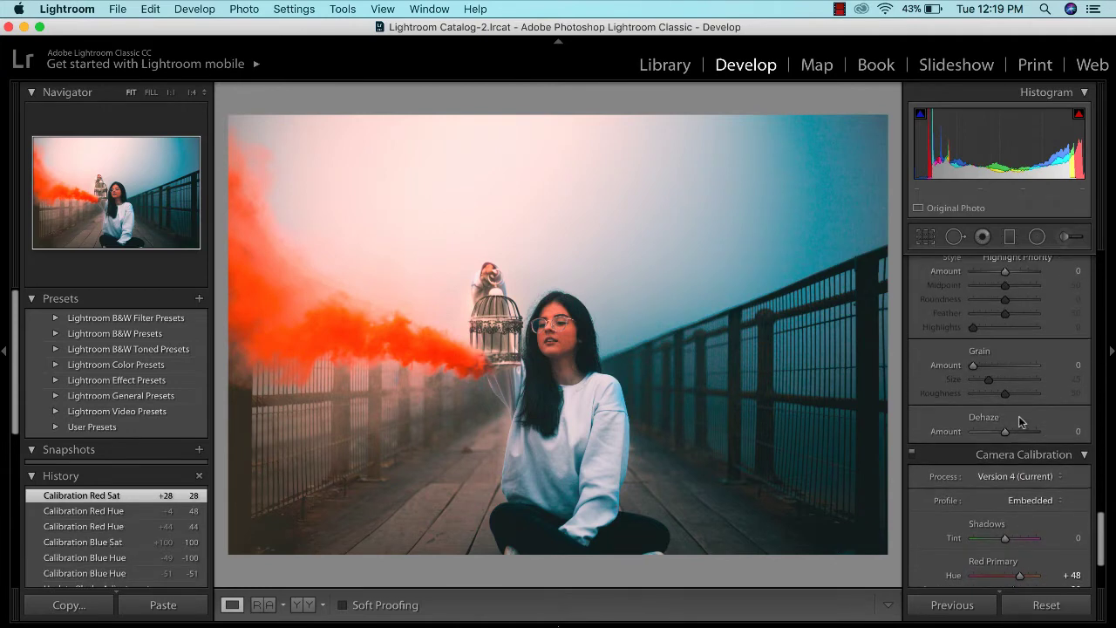
pyautogui.scroll(10, 1022, 422)
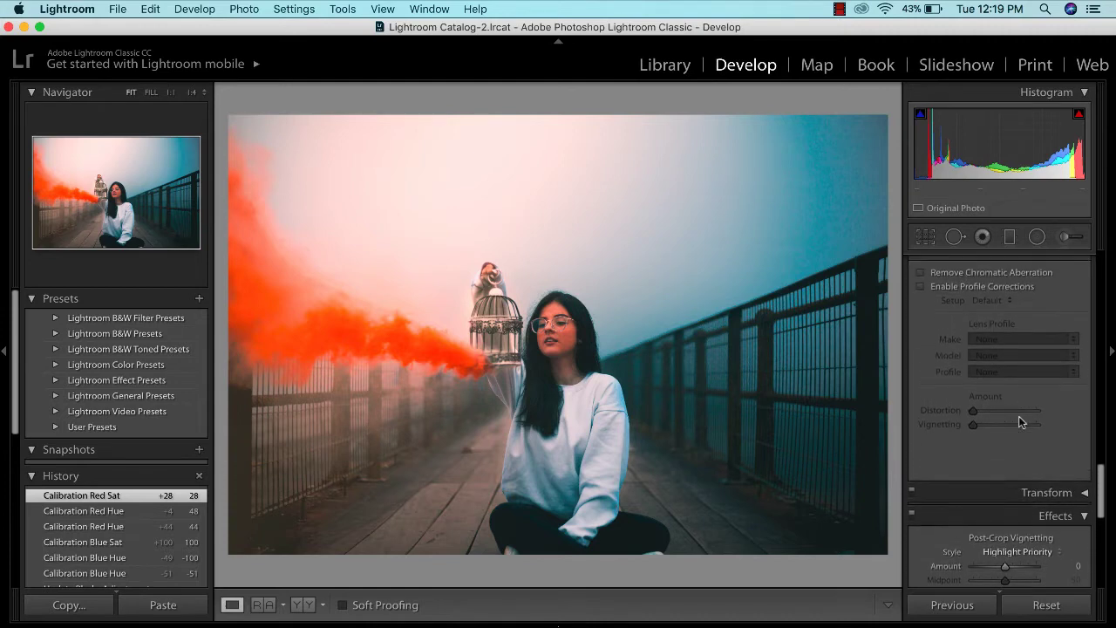
pyautogui.scroll(8, 1021, 421)
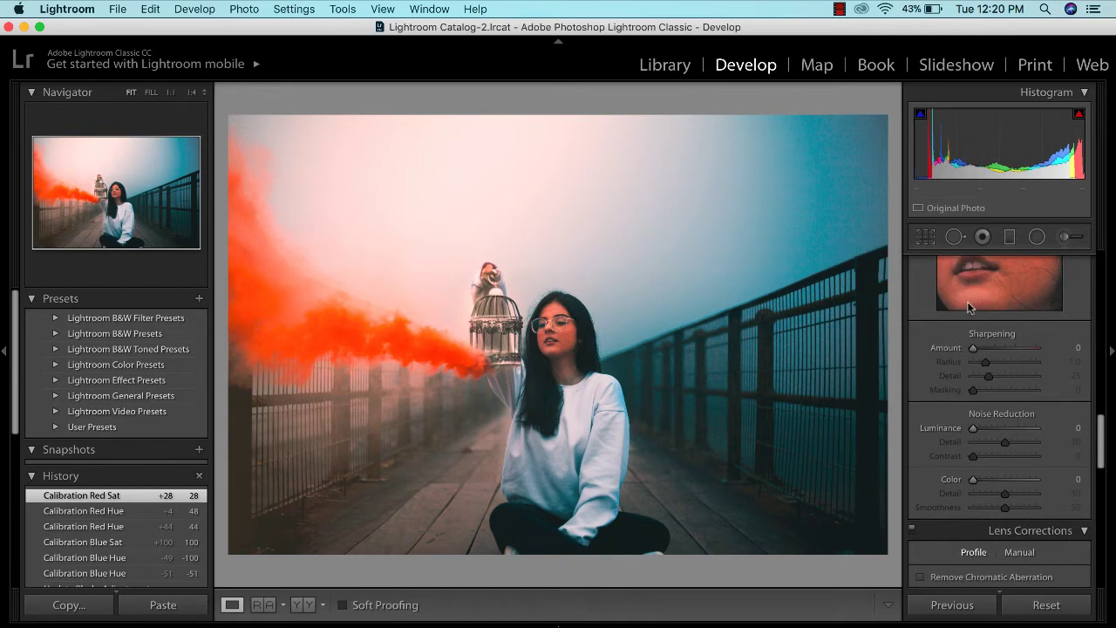
pyautogui.moveTo(975, 348); pyautogui.dragTo(976, 349)
# - Set the Post-Crop Vignetting Amount to +1 with the Highlight Priority style
pyautogui.scroll(-6, 984, 394)
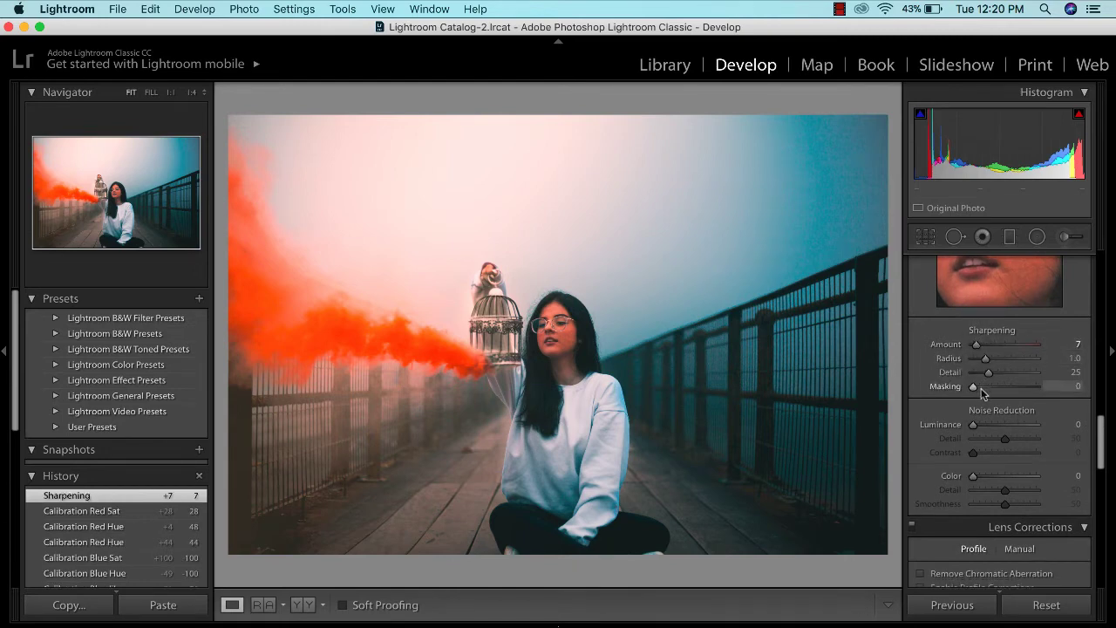
pyautogui.scroll(-8, 982, 394)
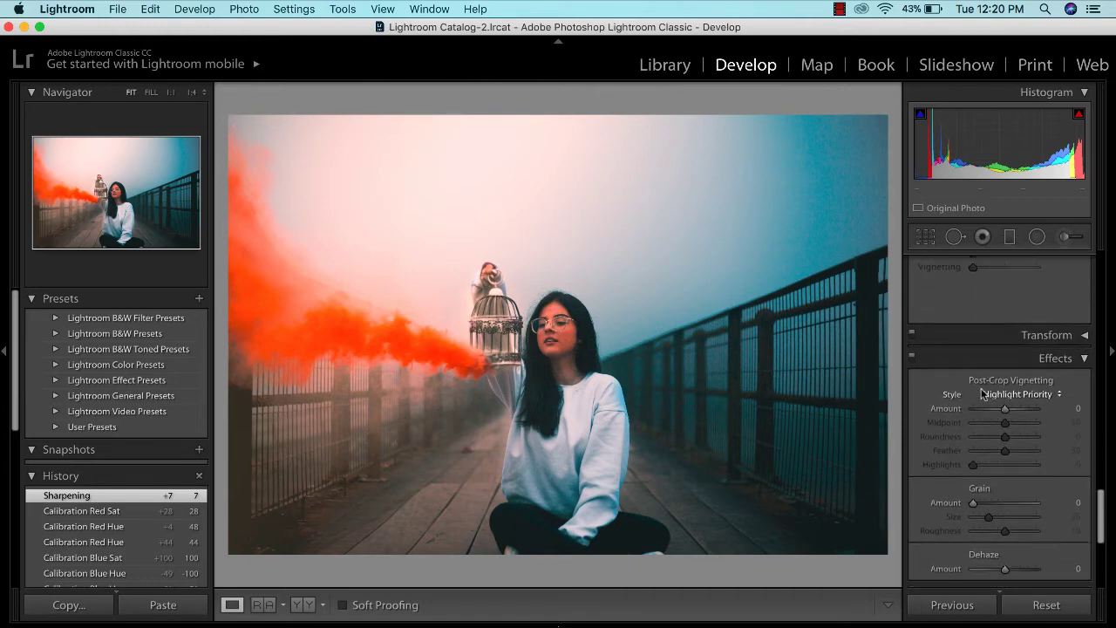
pyautogui.moveTo(1007, 405); pyautogui.dragTo(1008, 406)
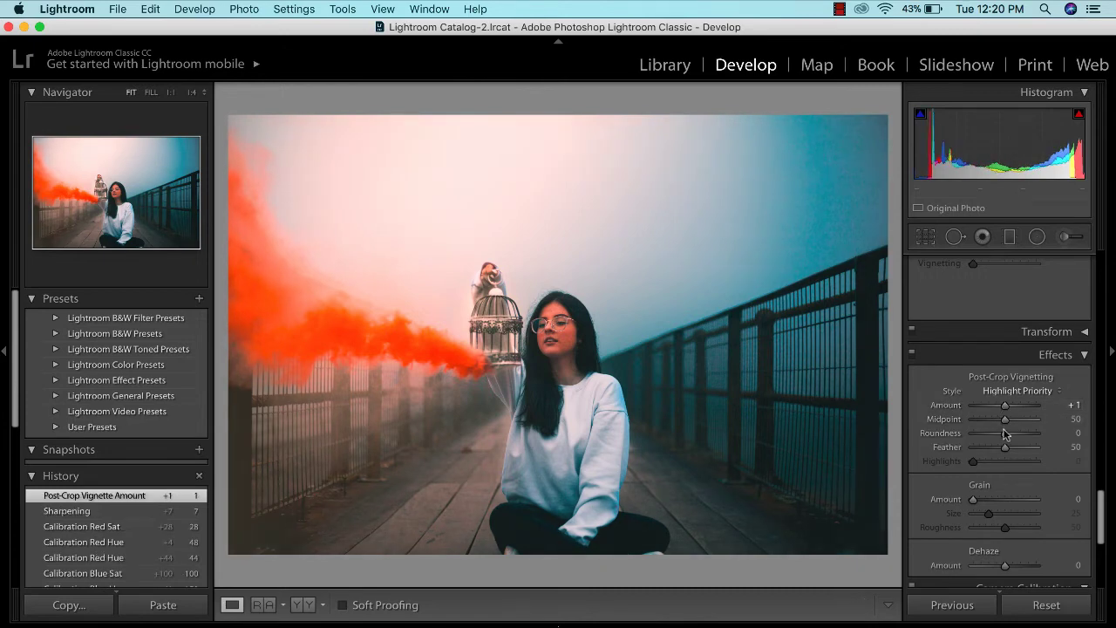
# - Set the Camera Calibration Shadows Tint to +27
pyautogui.scroll(-5, 997, 471)
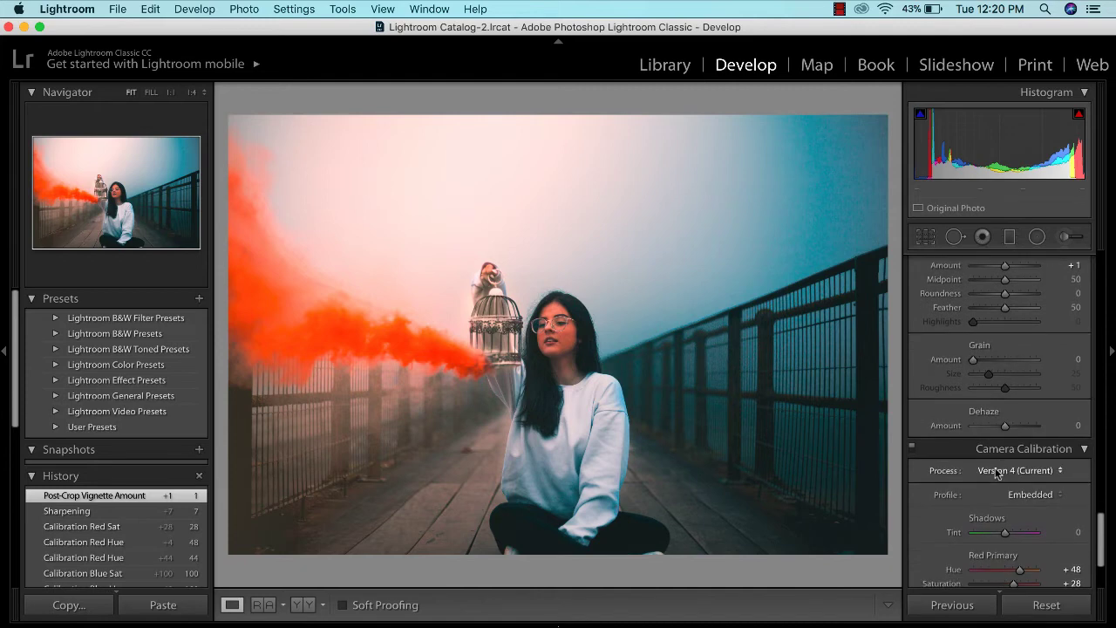
pyautogui.scroll(-3, 997, 472)
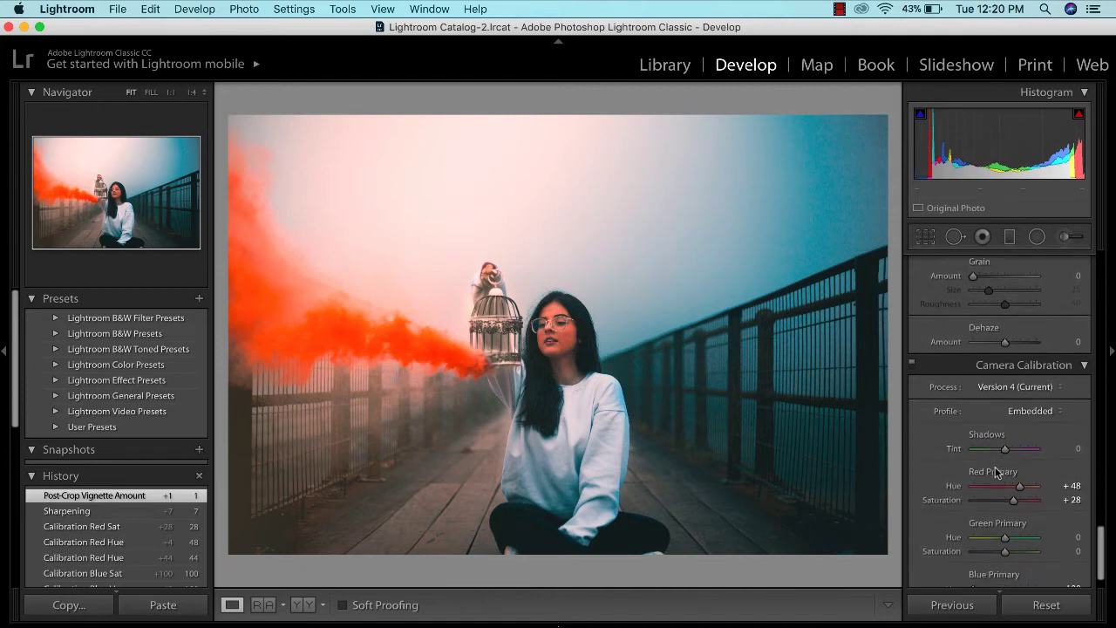
pyautogui.moveTo(1004, 437)
pyautogui.mouseDown()
pyautogui.moveTo(984, 437)
pyautogui.moveTo(1026, 439)
pyautogui.moveTo(1001, 441)
pyautogui.moveTo(1014, 439)
pyautogui.mouseUp()
pyautogui.scroll(-2, 1015, 441)
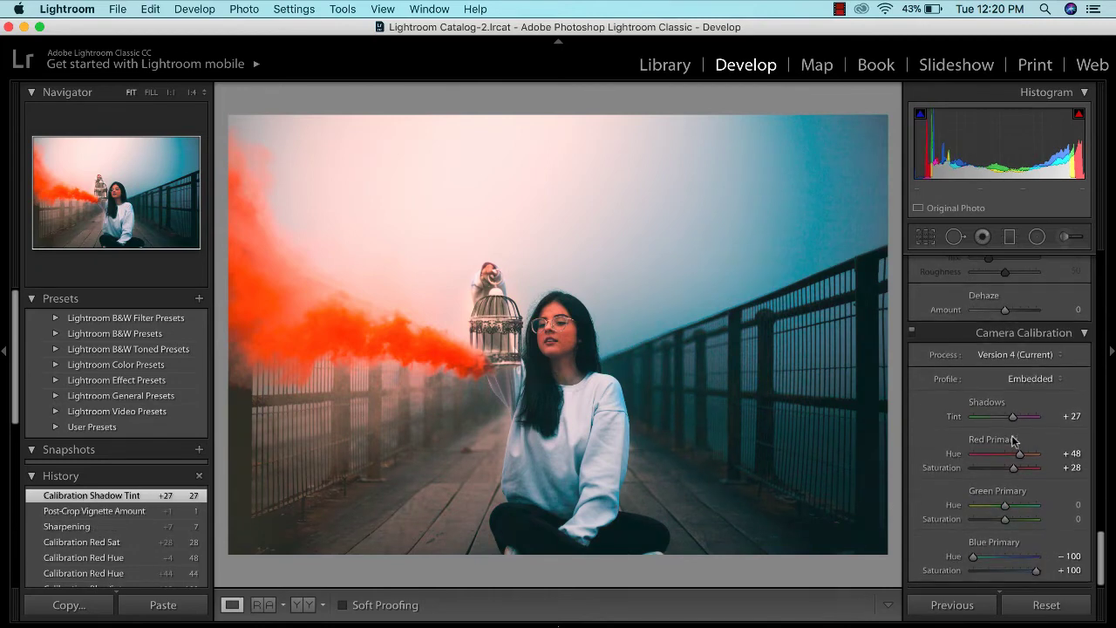
# - In the HSL Color adjustments, set Orange Hue to +18, Saturation to −18 and Luminance to +19
pyautogui.scroll(6, 1014, 441)
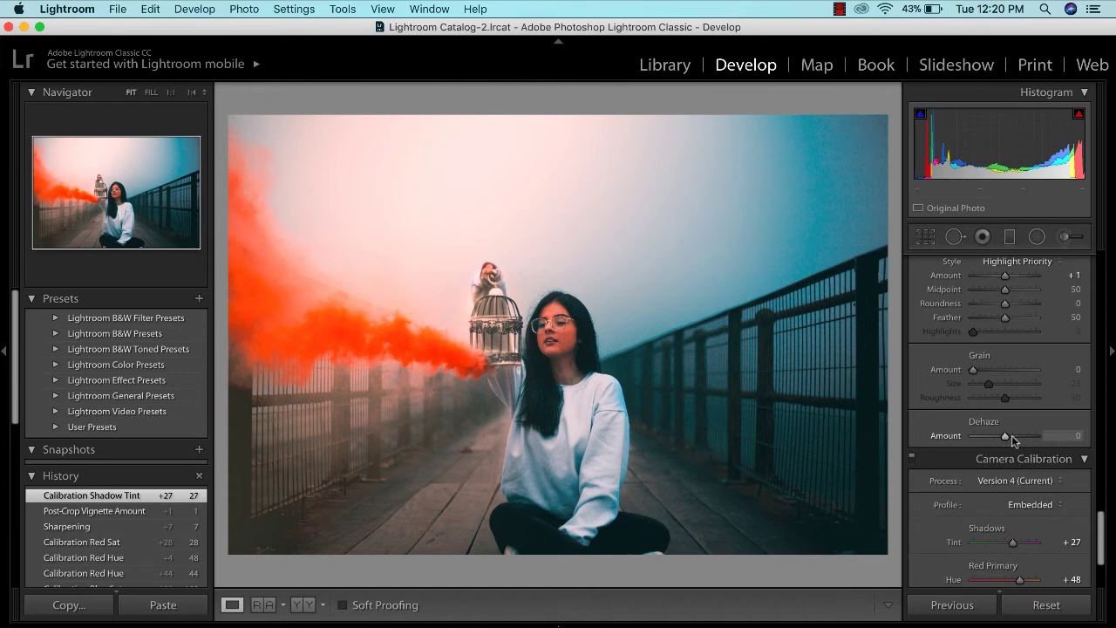
pyautogui.scroll(7, 1012, 435)
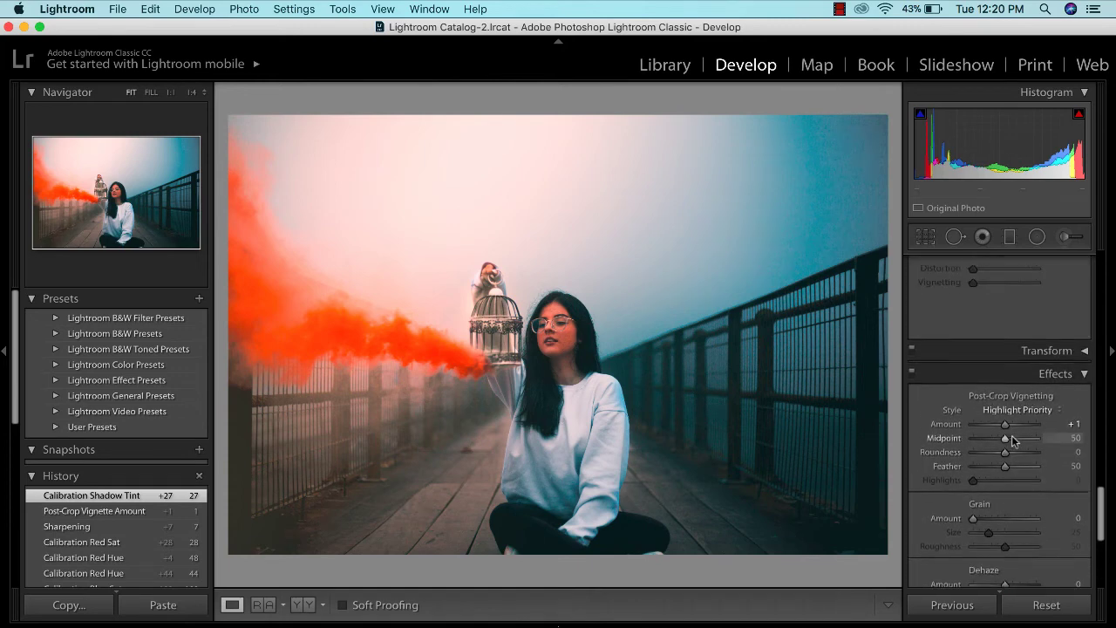
pyautogui.scroll(8, 1012, 438)
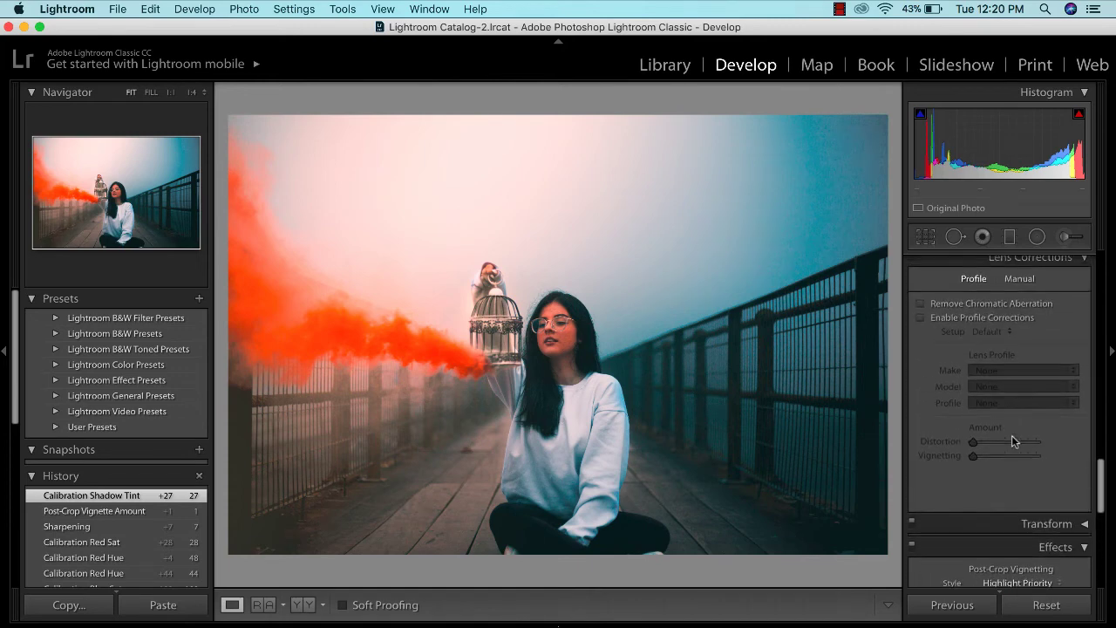
pyautogui.scroll(15, 1011, 435)
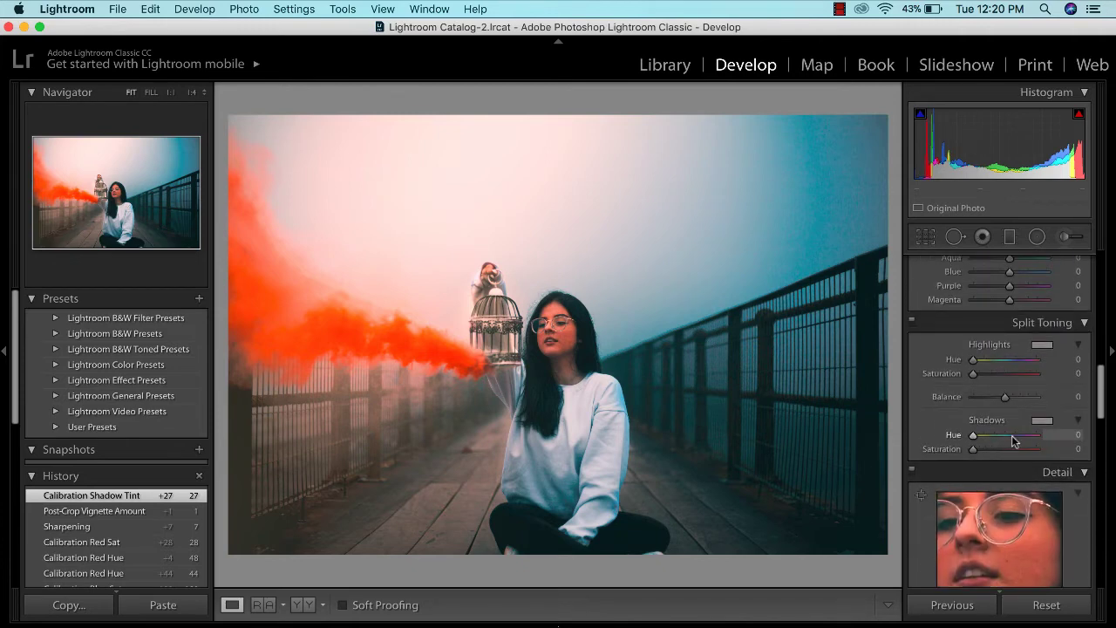
pyautogui.scroll(10, 1011, 440)
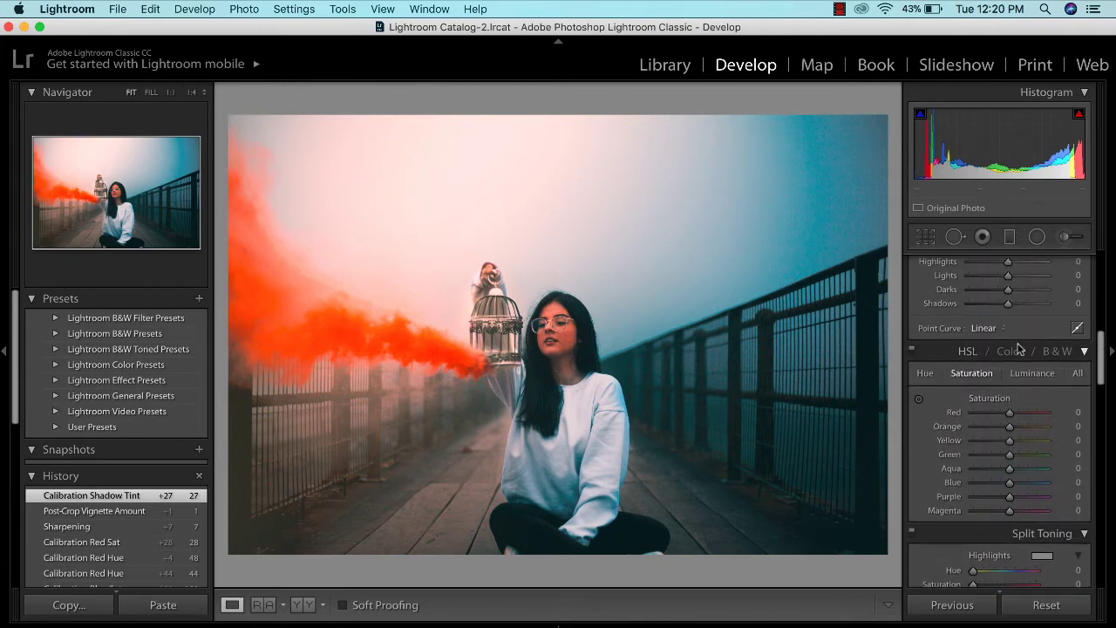
pyautogui.click(1014, 351)
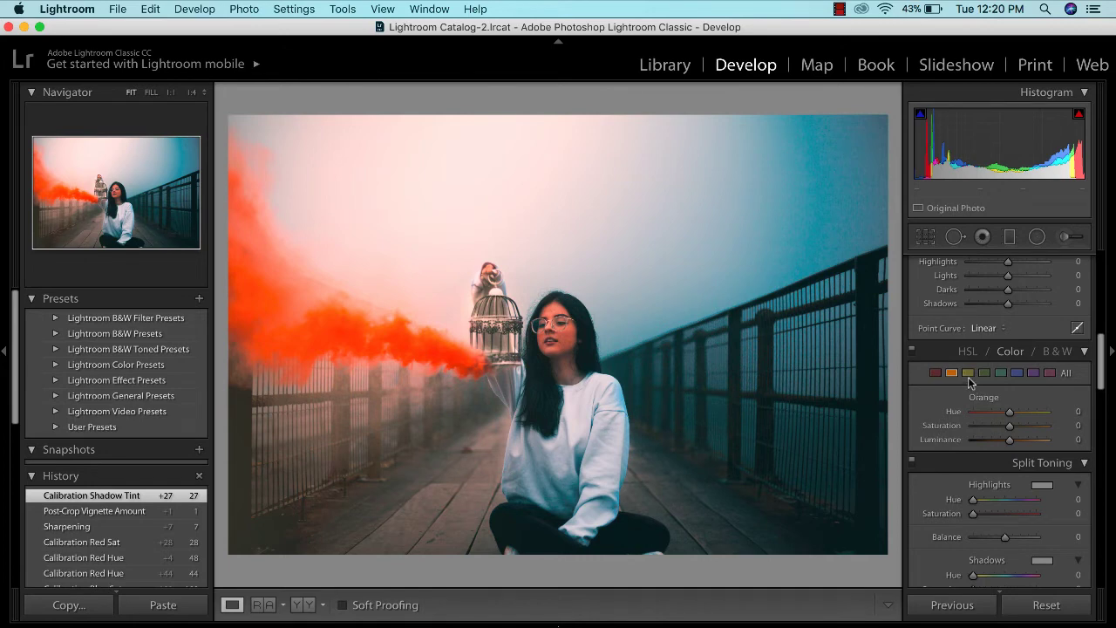
pyautogui.moveTo(1002, 416); pyautogui.dragTo(1016, 413)
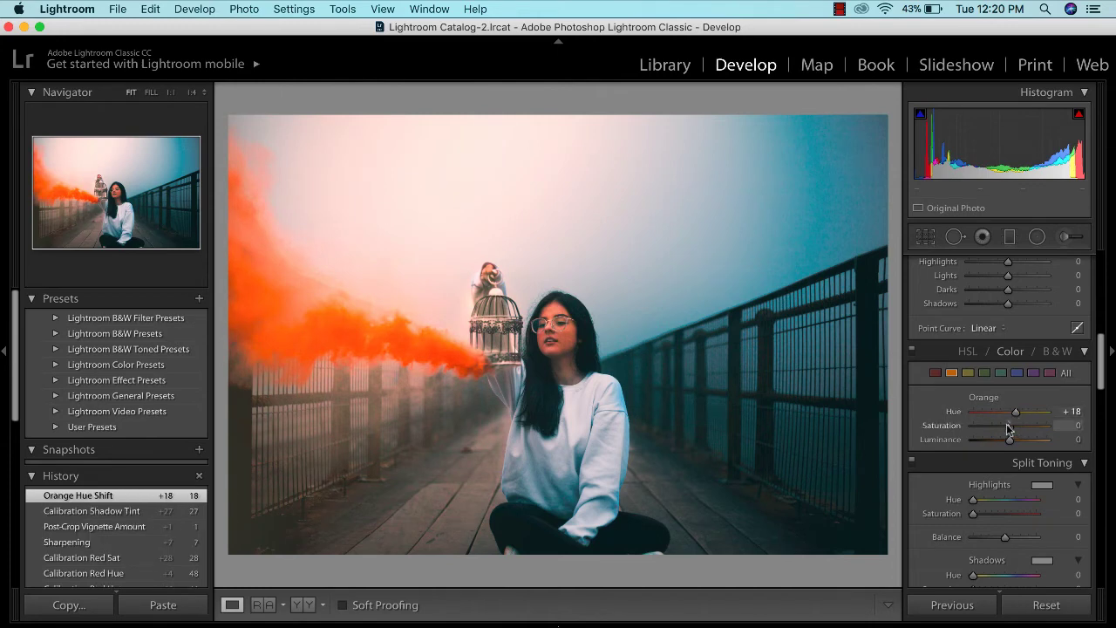
pyautogui.moveTo(1008, 427)
pyautogui.mouseDown()
pyautogui.moveTo(994, 427)
pyautogui.moveTo(1016, 440)
pyautogui.mouseUp()
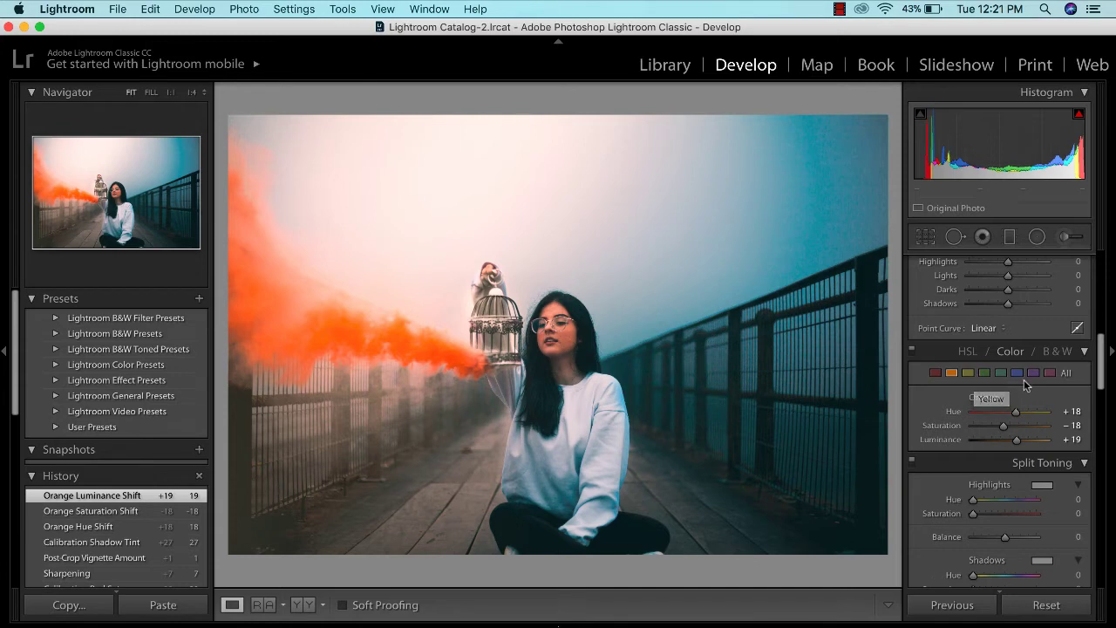
# - Split-tone the highlights with a green tint, setting Hue to 141 and Saturation to 18
pyautogui.click(1041, 491)
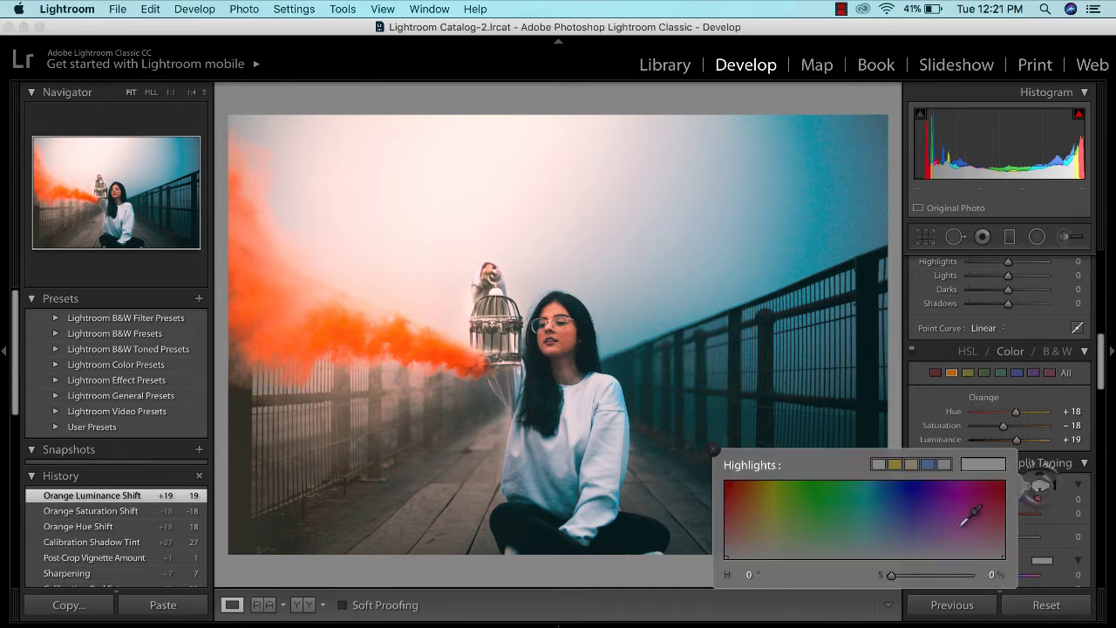
pyautogui.click(906, 544)
pyautogui.moveTo(906, 544); pyautogui.dragTo(839, 545)
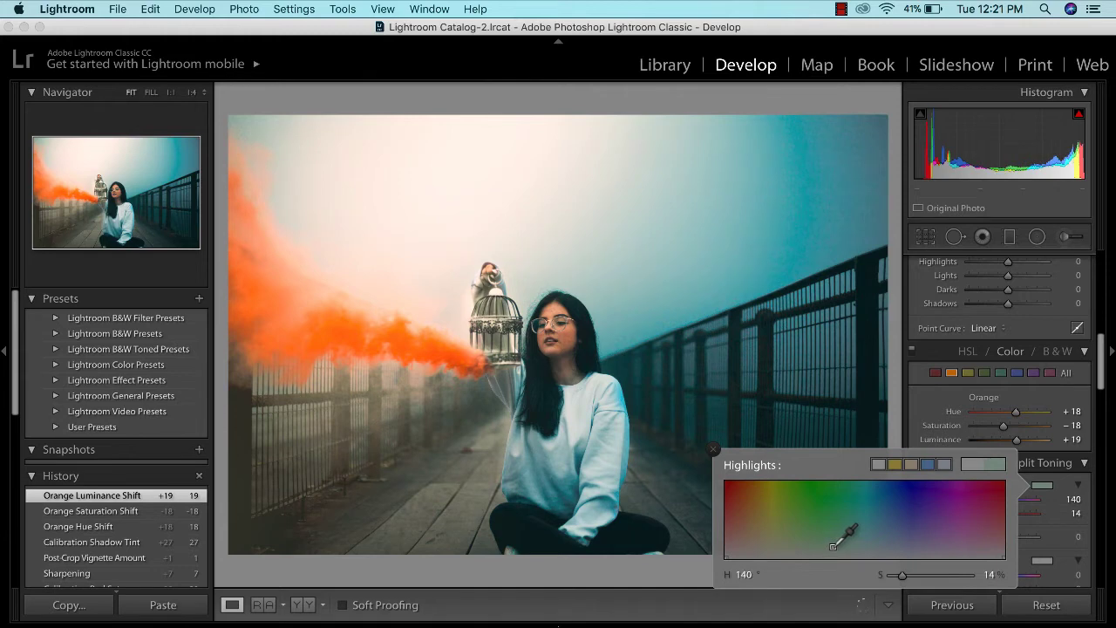
pyautogui.moveTo(833, 545); pyautogui.dragTo(834, 548)
pyautogui.click(1062, 493)
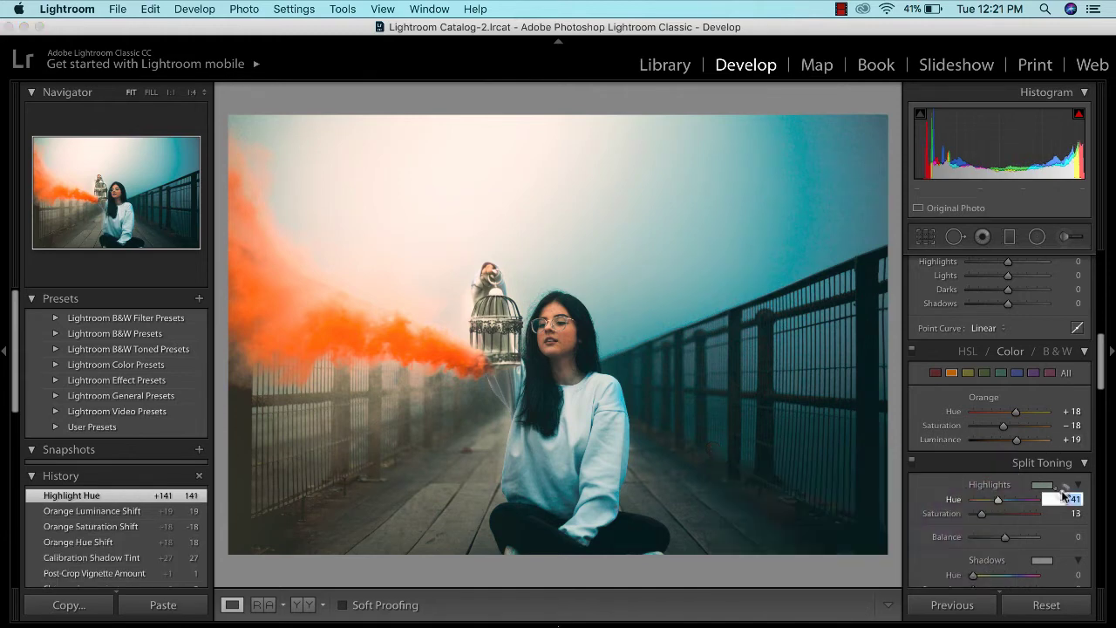
pyautogui.click(998, 516)
pyautogui.moveTo(998, 516)
pyautogui.mouseDown()
pyautogui.moveTo(974, 525)
pyautogui.moveTo(989, 523)
pyautogui.mouseUp()
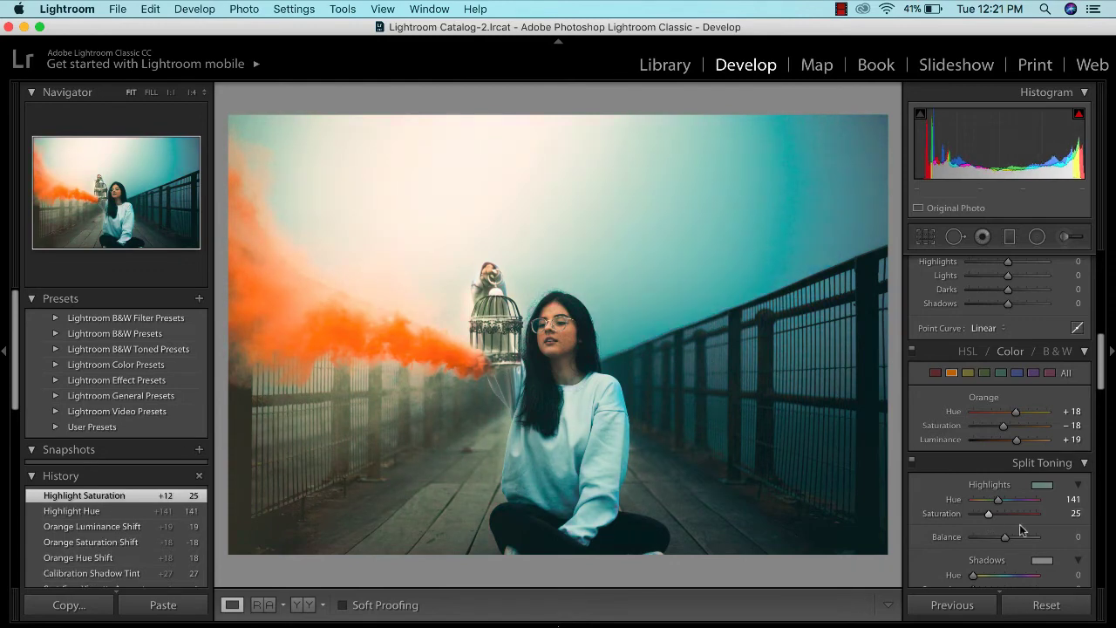
pyautogui.scroll(-1, 991, 523)
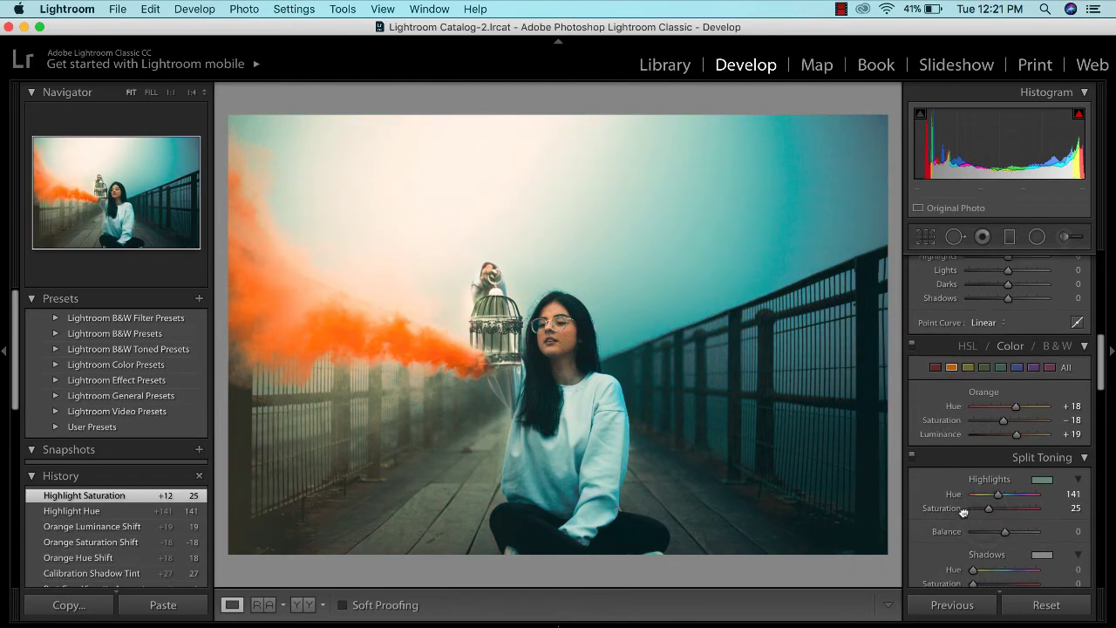
pyautogui.moveTo(981, 510)
pyautogui.mouseDown()
pyautogui.moveTo(1004, 509)
pyautogui.moveTo(983, 507)
pyautogui.mouseUp()
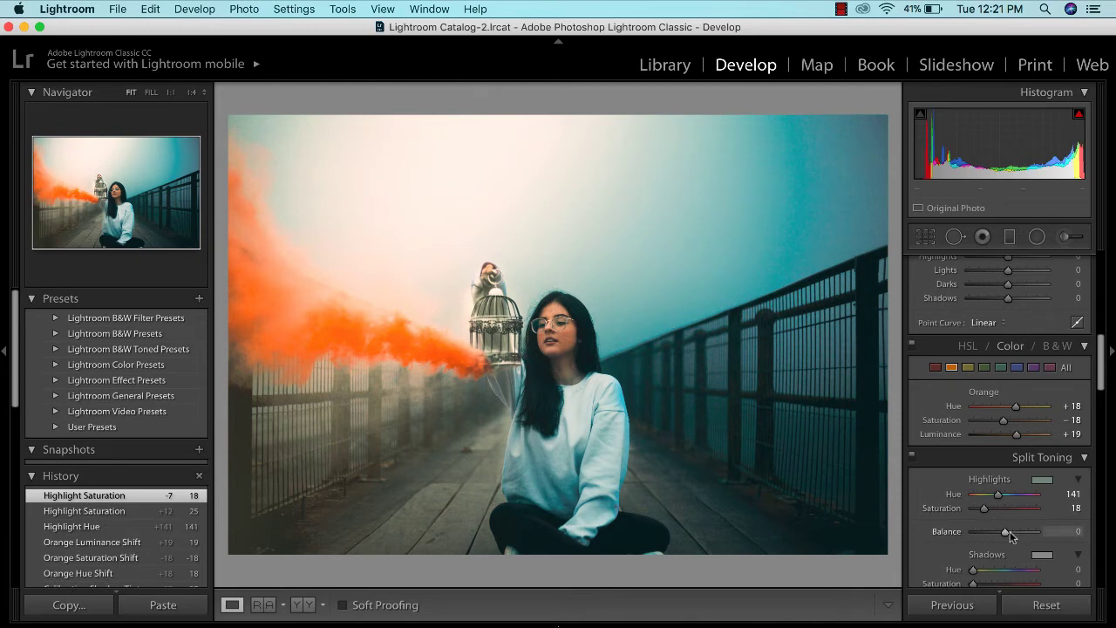
# - Split-tone the shadows with a blue tint, setting Hue to 233 and Saturation to 6
pyautogui.scroll(-3, 1010, 532)
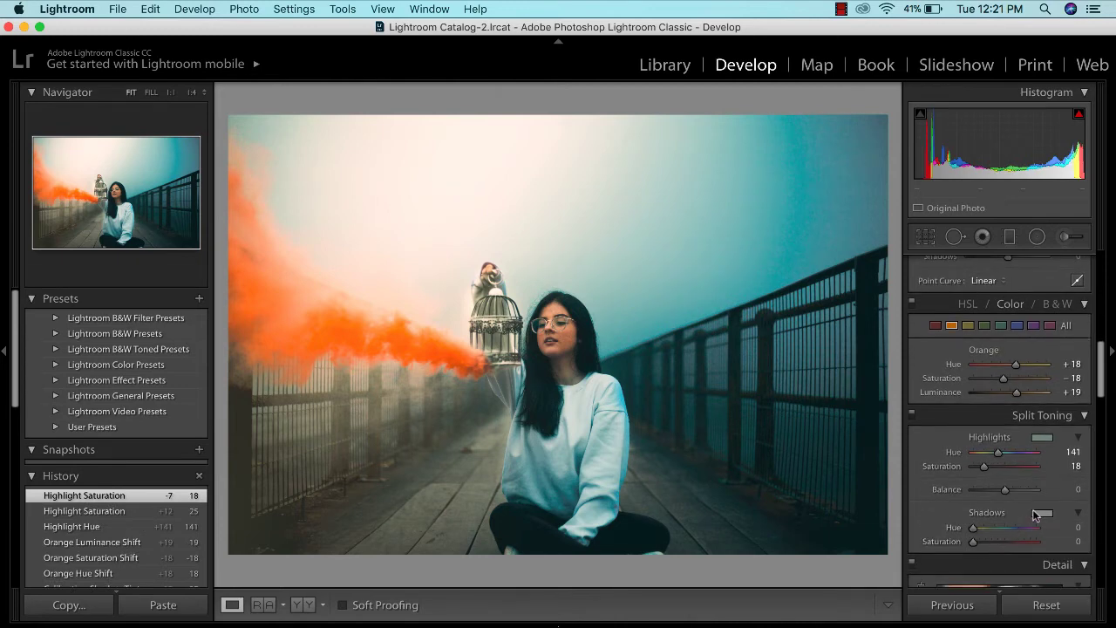
pyautogui.click(1042, 512)
pyautogui.moveTo(916, 536)
pyautogui.mouseDown()
pyautogui.moveTo(917, 578)
pyautogui.moveTo(858, 564)
pyautogui.mouseUp()
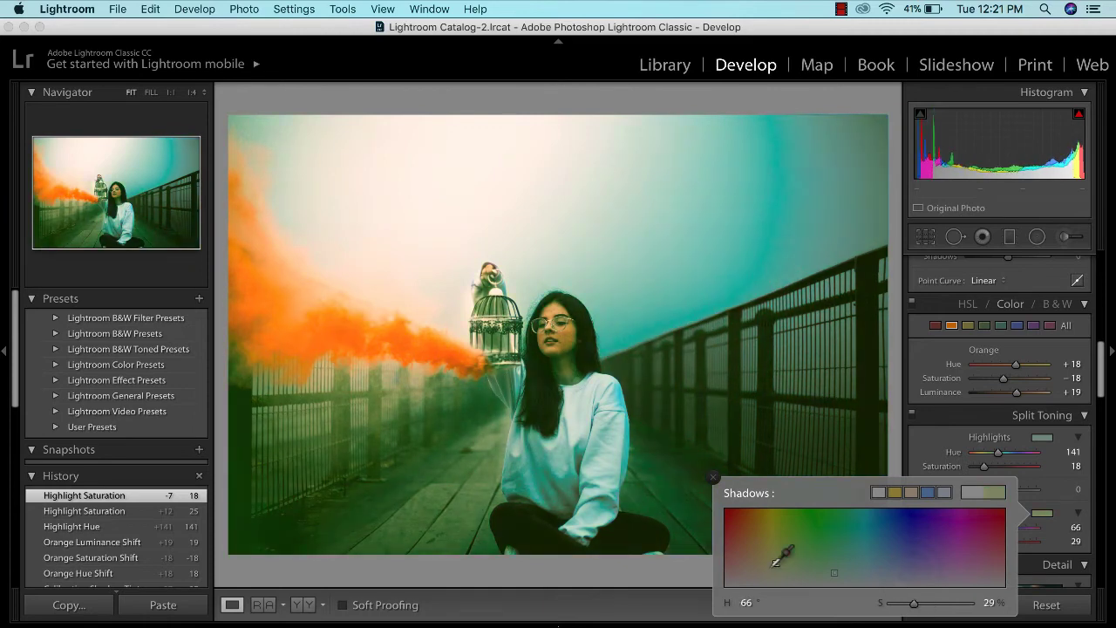
pyautogui.moveTo(780, 558)
pyautogui.mouseDown()
pyautogui.moveTo(746, 583)
pyautogui.moveTo(732, 562)
pyautogui.moveTo(816, 568)
pyautogui.moveTo(900, 536)
pyautogui.moveTo(917, 550)
pyautogui.moveTo(920, 591)
pyautogui.moveTo(927, 582)
pyautogui.moveTo(890, 580)
pyautogui.moveTo(901, 577)
pyautogui.mouseUp()
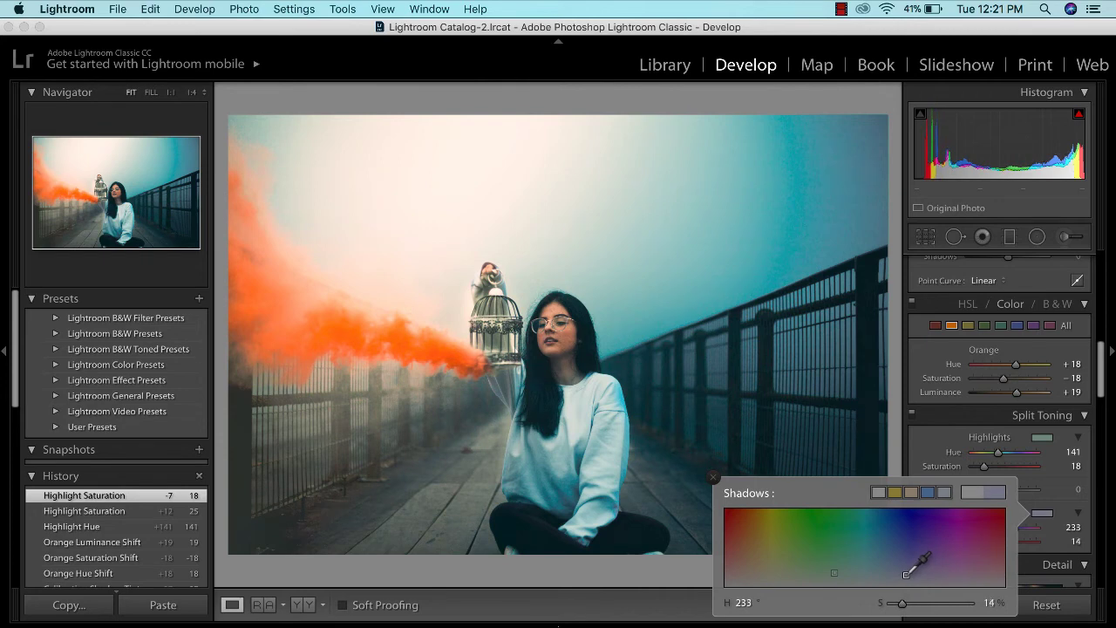
pyautogui.moveTo(906, 575); pyautogui.dragTo(906, 576)
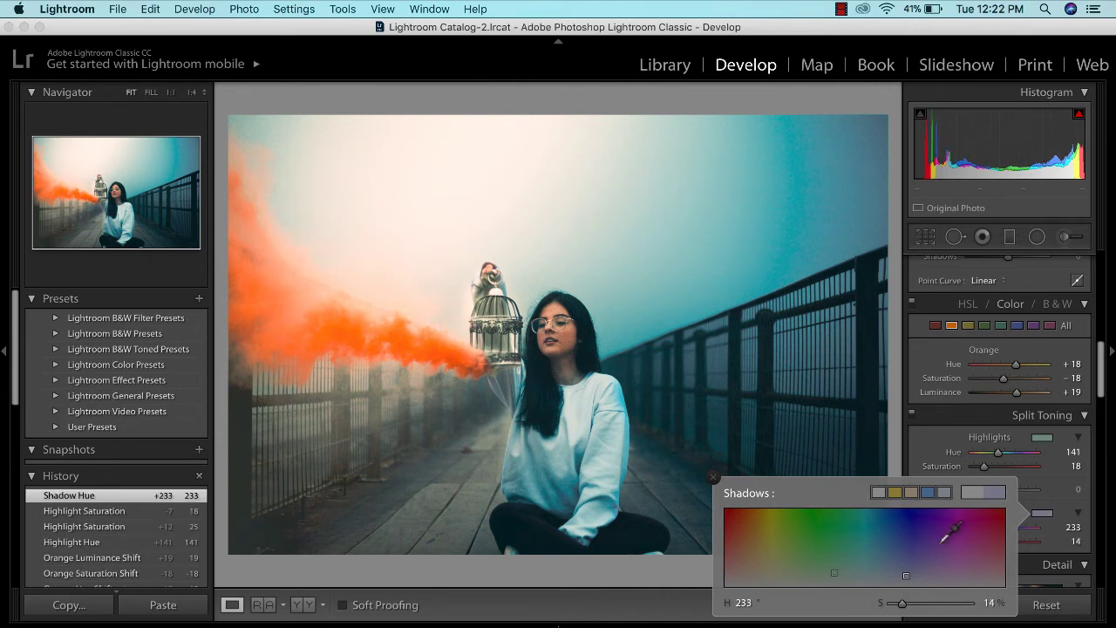
pyautogui.click(1050, 505)
pyautogui.moveTo(982, 546)
pyautogui.mouseDown()
pyautogui.moveTo(966, 544)
pyautogui.moveTo(978, 543)
pyautogui.mouseUp()
# - In Camera Calibration, set Green Primary Hue to +27 and Saturation to +91
pyautogui.scroll(-3, 977, 543)
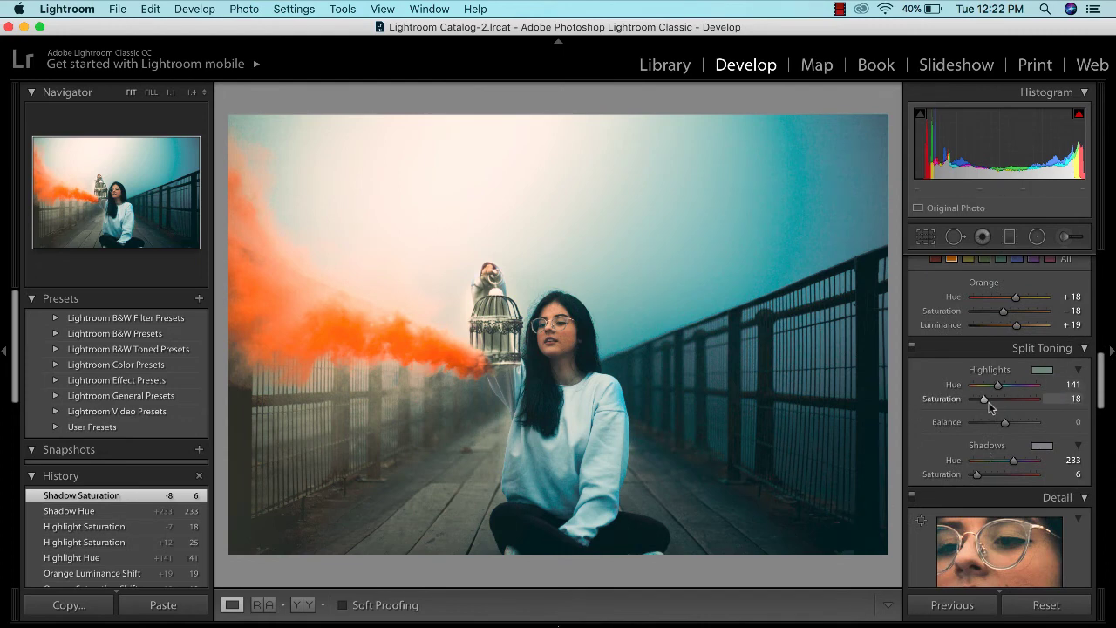
pyautogui.scroll(2, 990, 402)
pyautogui.scroll(-3, 991, 402)
pyautogui.scroll(-15, 991, 407)
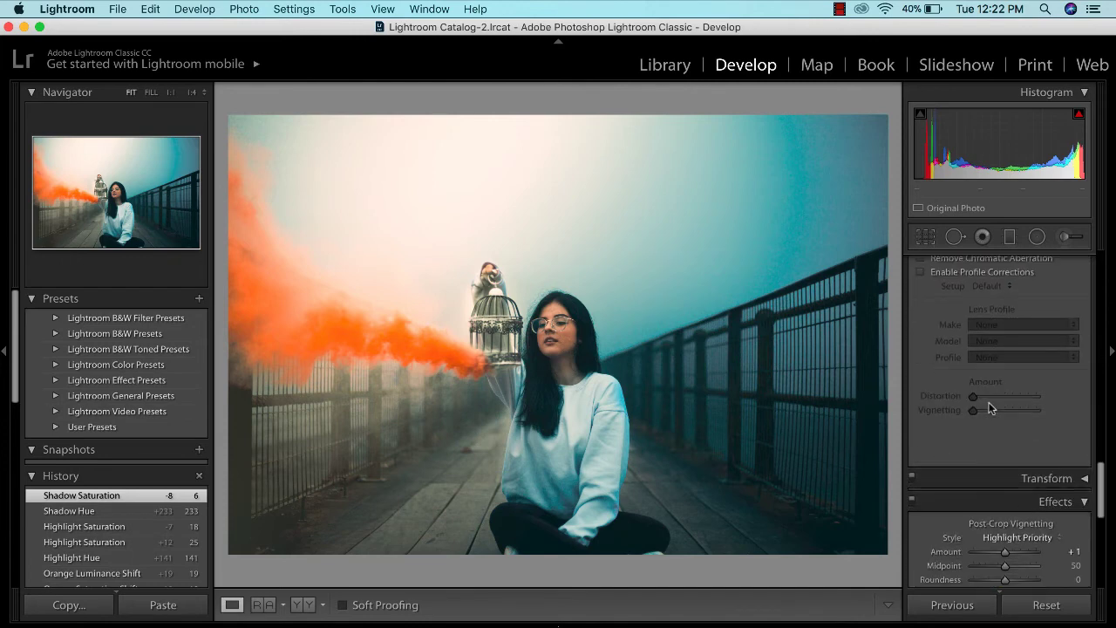
pyautogui.scroll(-2, 990, 407)
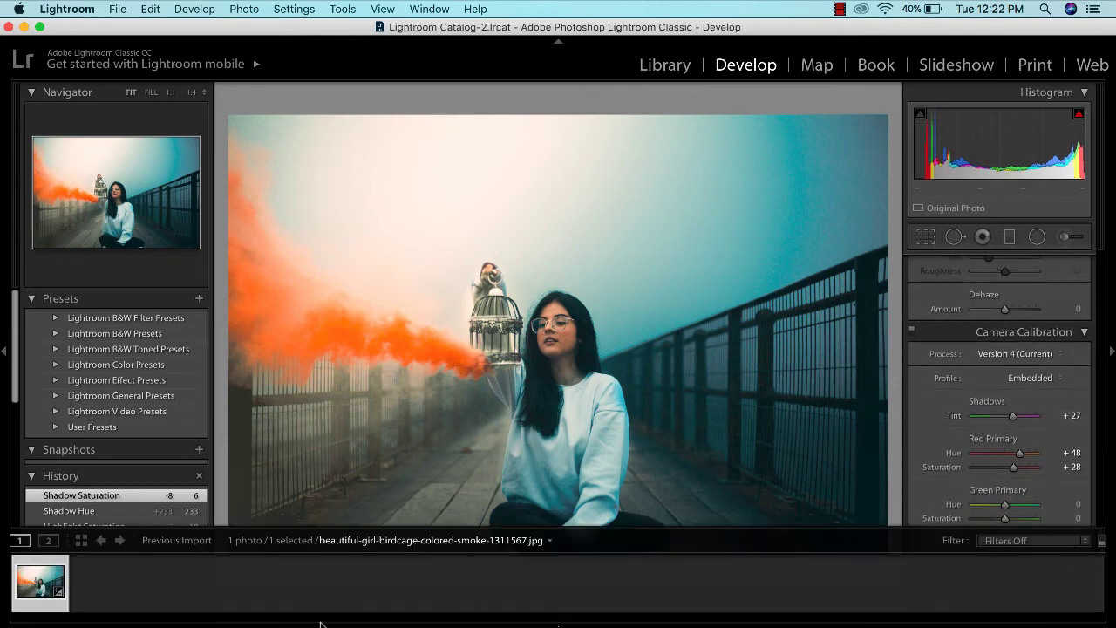
pyautogui.moveTo(1004, 506); pyautogui.dragTo(1033, 521)
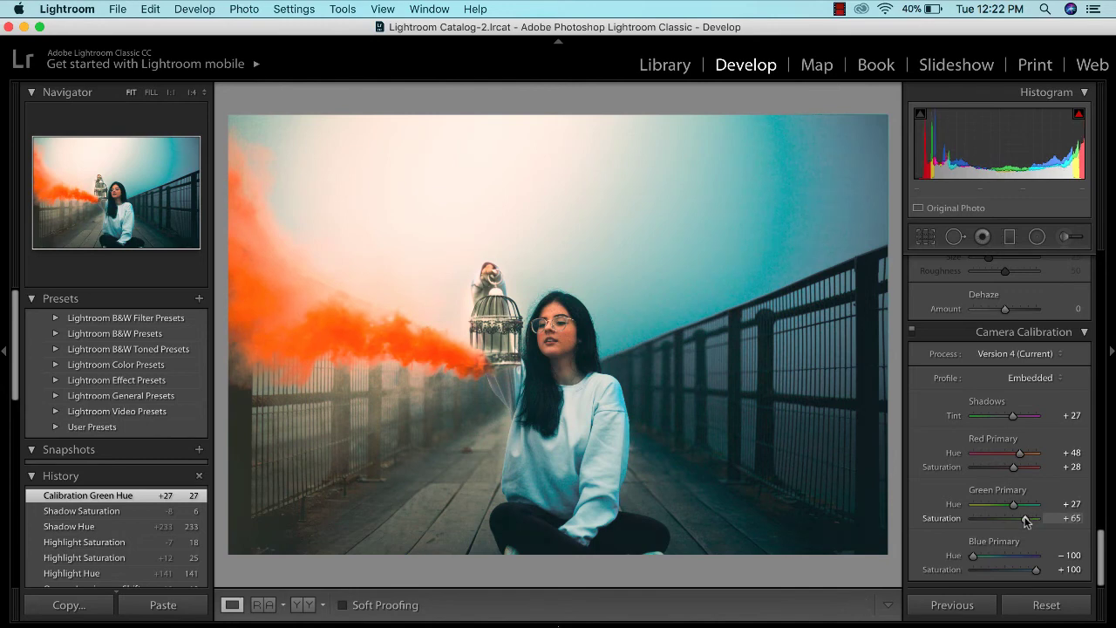
pyautogui.moveTo(1026, 522)
pyautogui.mouseDown()
pyautogui.moveTo(1043, 521)
pyautogui.moveTo(1033, 520)
pyautogui.mouseUp()
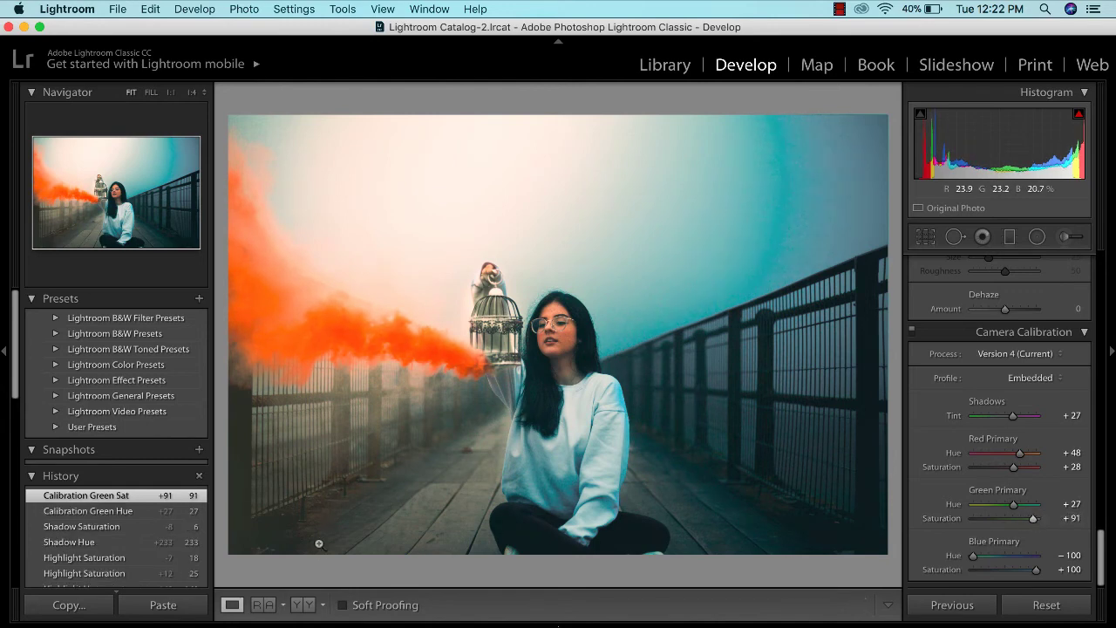
# - Show the photo in side-by-side Before/After view and compare the fence, face, smoke and birdcage at 1:1
pyautogui.click(302, 604)
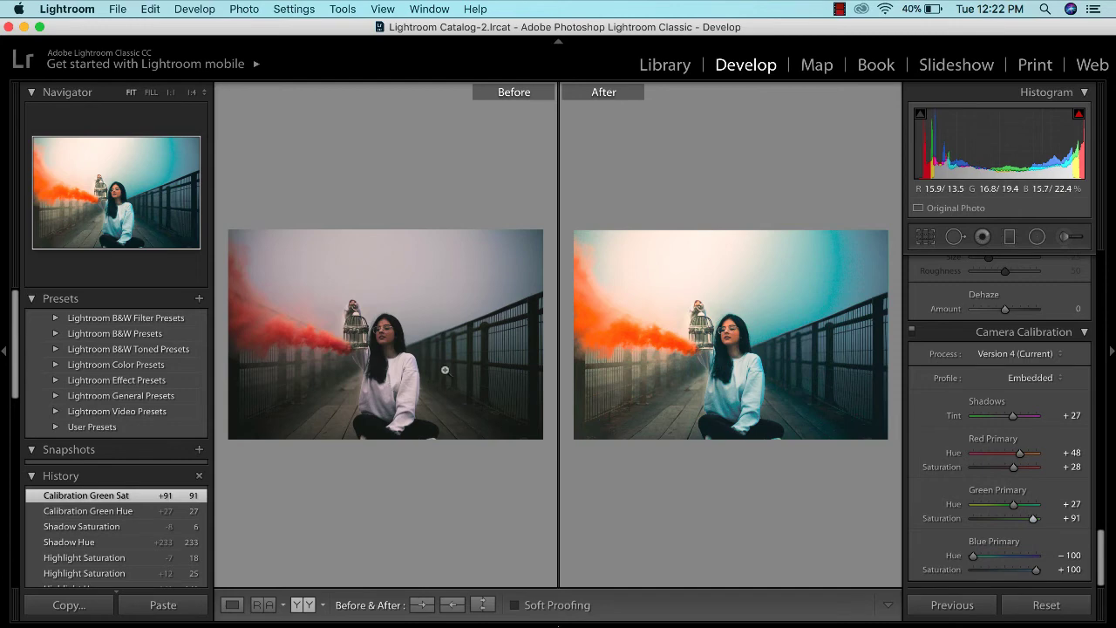
pyautogui.click(481, 352)
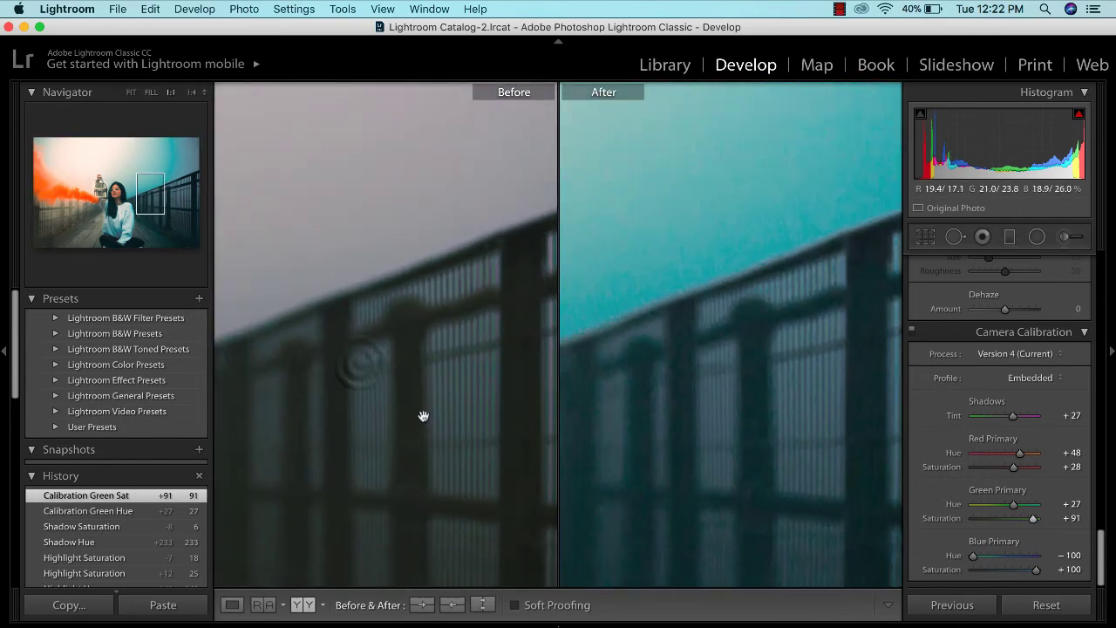
pyautogui.moveTo(424, 416); pyautogui.dragTo(650, 442)
pyautogui.moveTo(374, 443); pyautogui.dragTo(487, 387)
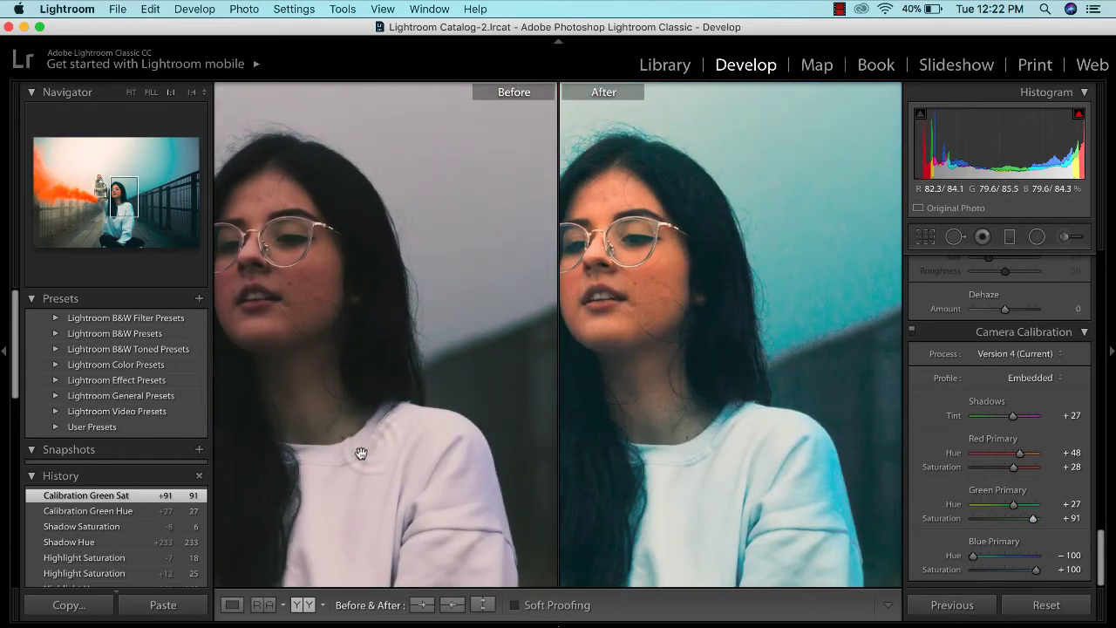
pyautogui.moveTo(349, 452); pyautogui.dragTo(485, 382)
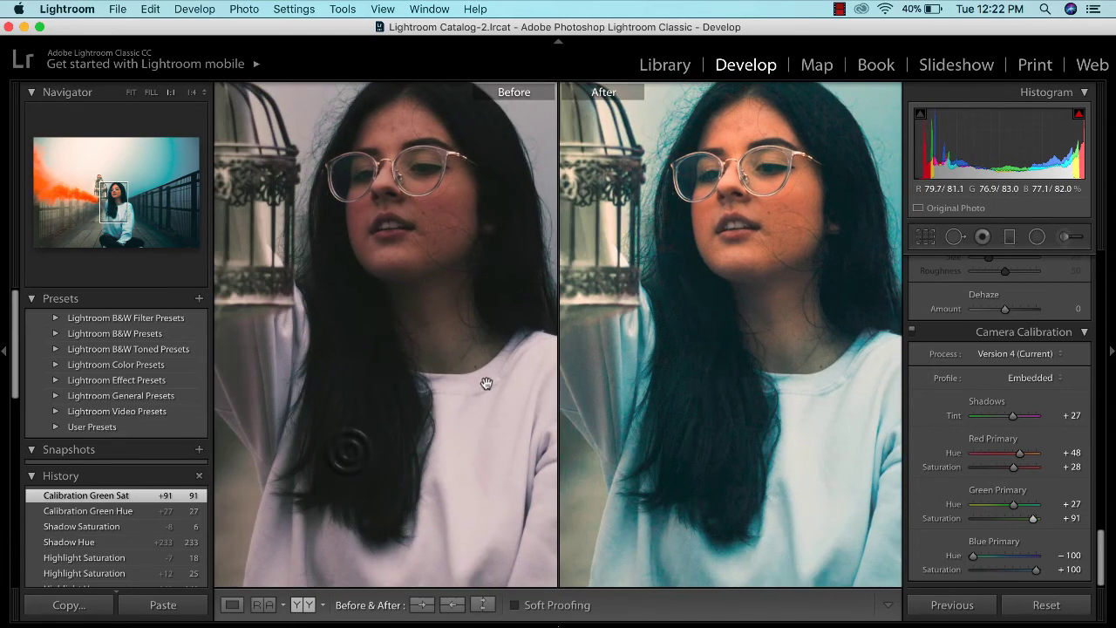
pyautogui.click(400, 384)
pyautogui.click(324, 356)
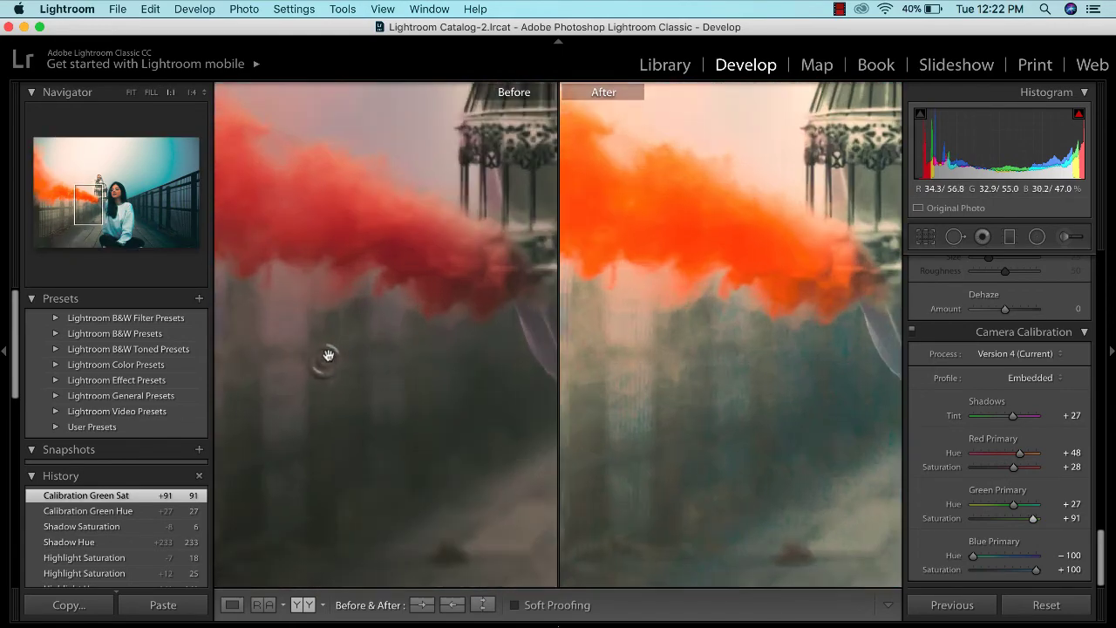
pyautogui.moveTo(364, 327); pyautogui.dragTo(316, 418)
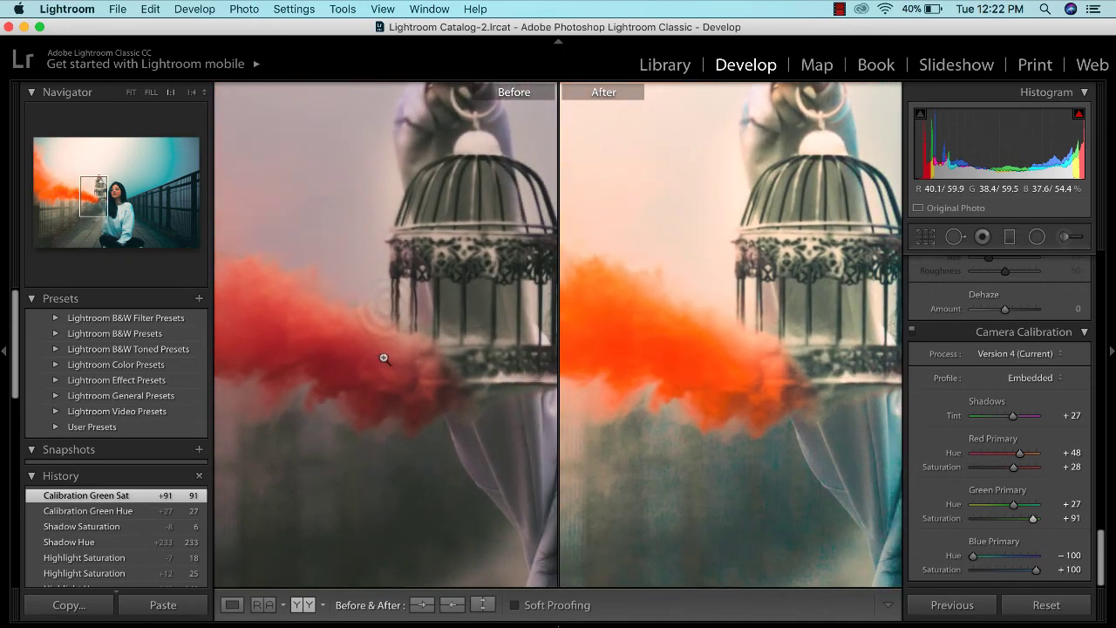
pyautogui.click(384, 357)
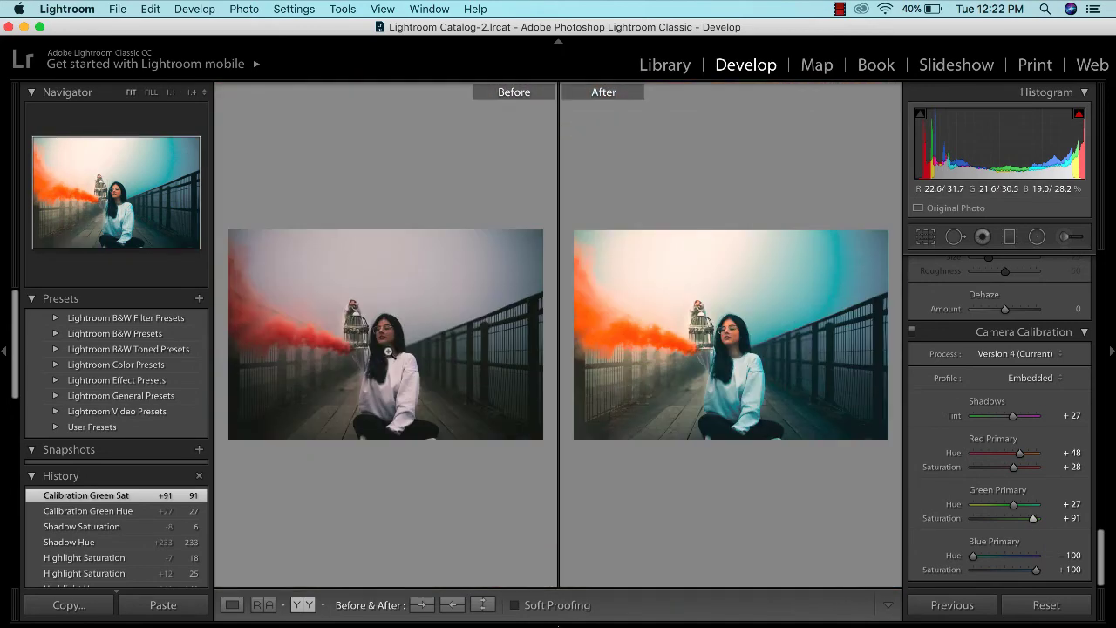
# - Compare the overall before and after grading around the woman and smoke at 1:3, 1:4 and 1:8 magnification
pyautogui.press('super+alt+equal')
pyautogui.press('super+alt+equal')
pyautogui.press('super+alt+equal')
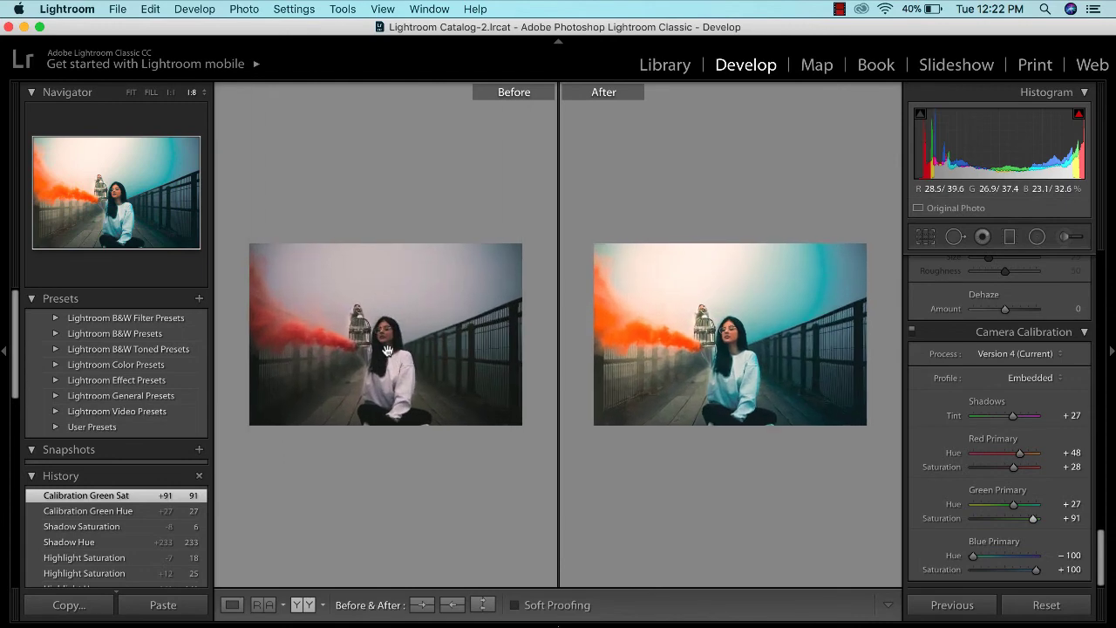
pyautogui.press('super+alt+equal')
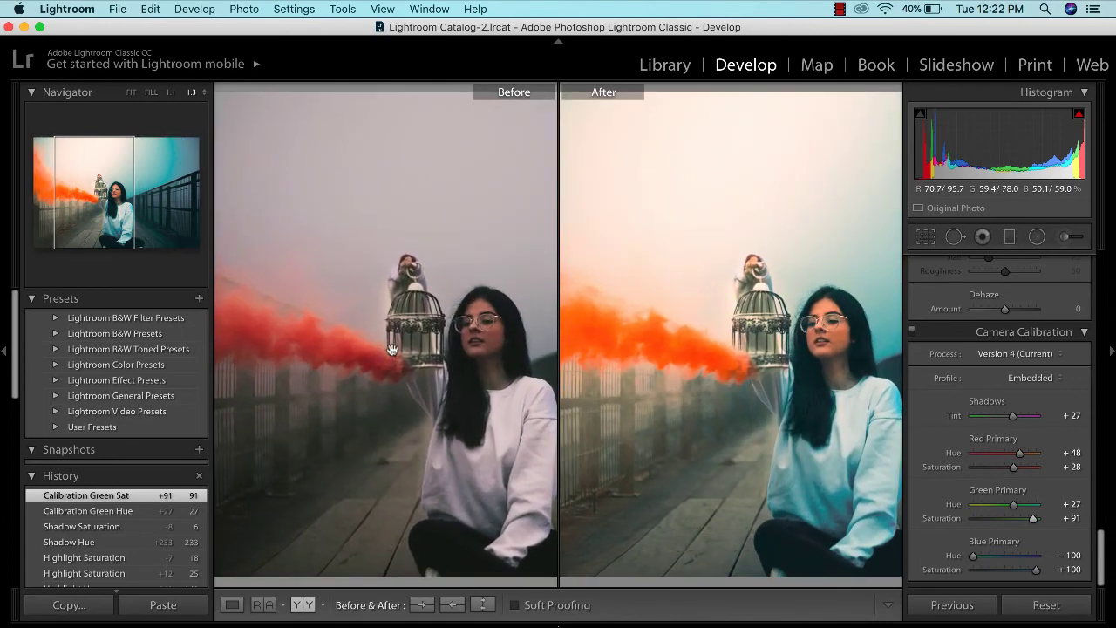
pyautogui.press('super+alt+equal')
pyautogui.moveTo(378, 332); pyautogui.dragTo(333, 318)
pyautogui.moveTo(319, 262); pyautogui.dragTo(364, 267)
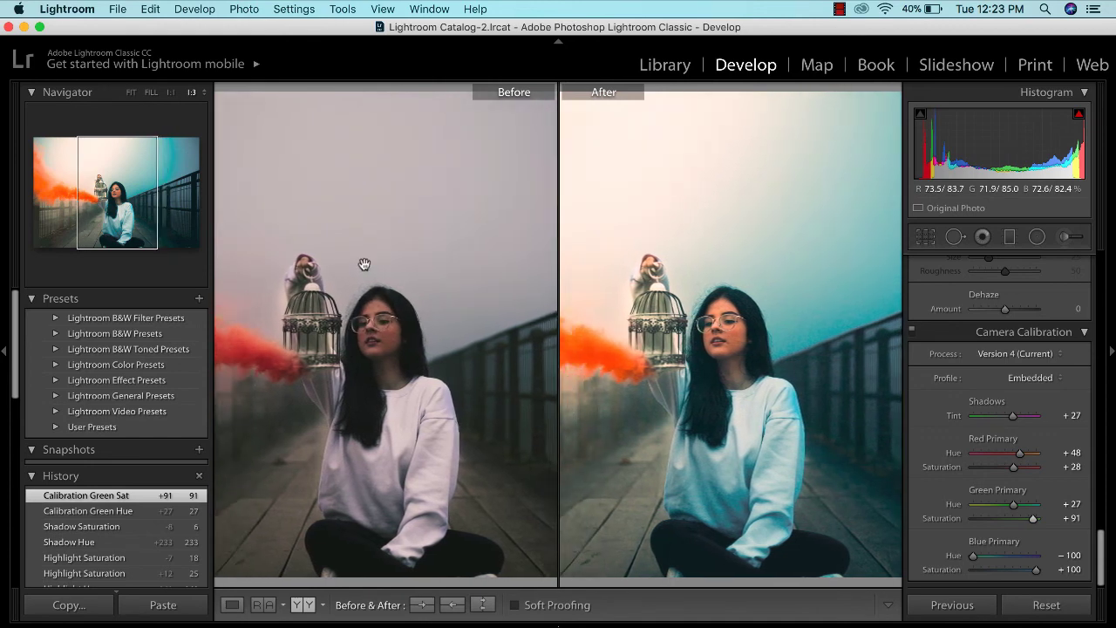
pyautogui.press('super+alt+minus')
pyautogui.press('super+alt+minus')
pyautogui.press('super+equal')
pyautogui.press('super+equal')
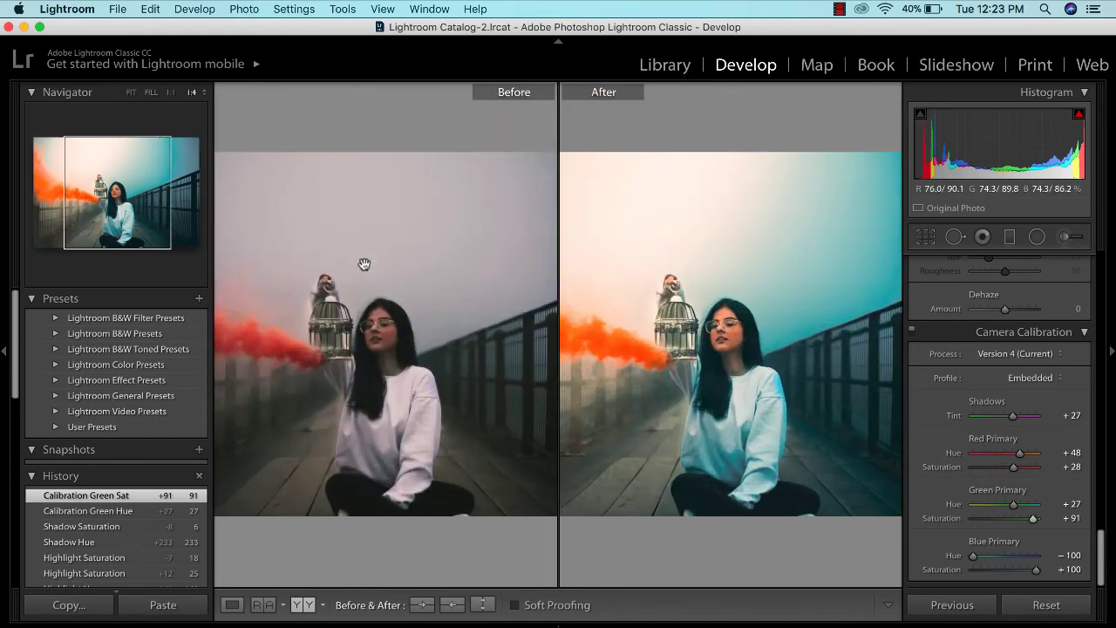
pyautogui.press('super+minus')
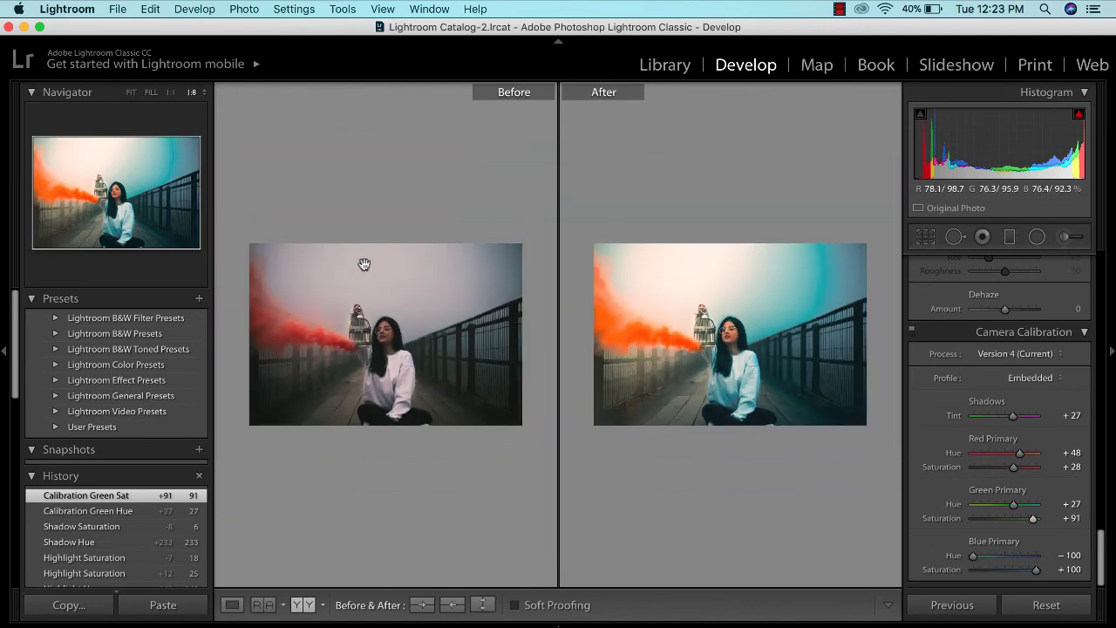
# - Export the graded smoke bomb portrait to the hard drive from the Before/After view
pyautogui.press('super+equal')
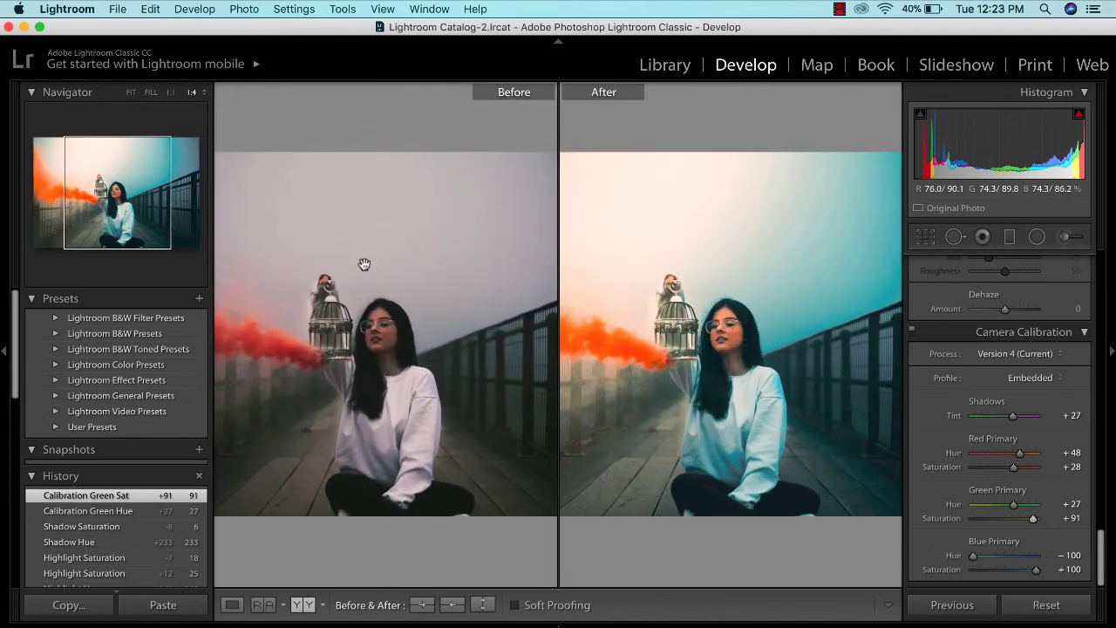
pyautogui.press('super+minus')
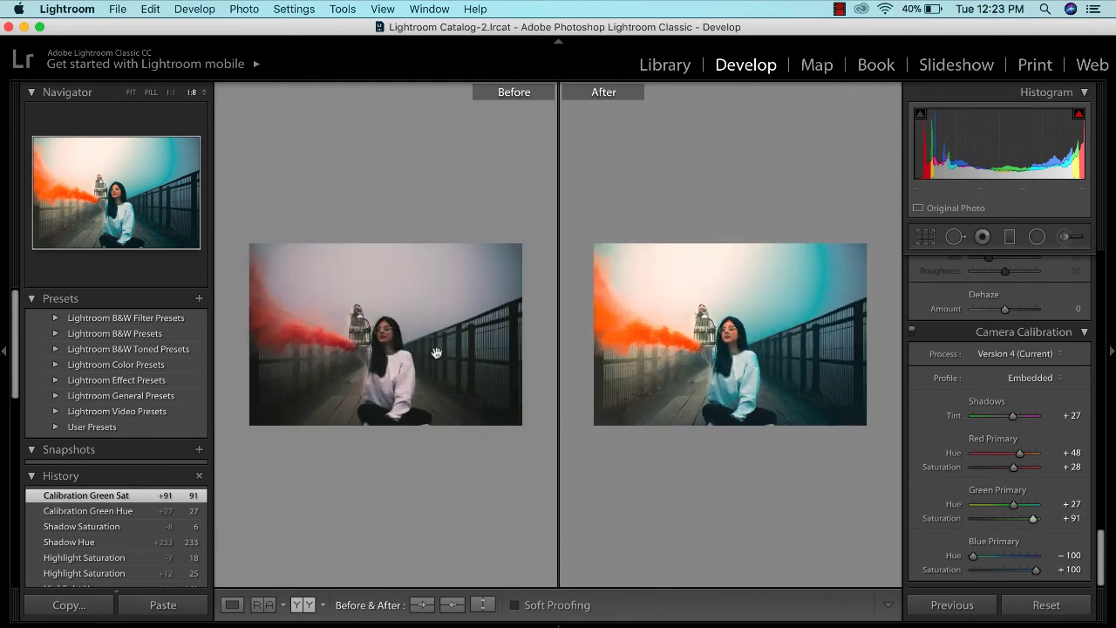
pyautogui.rightClick(658, 213)
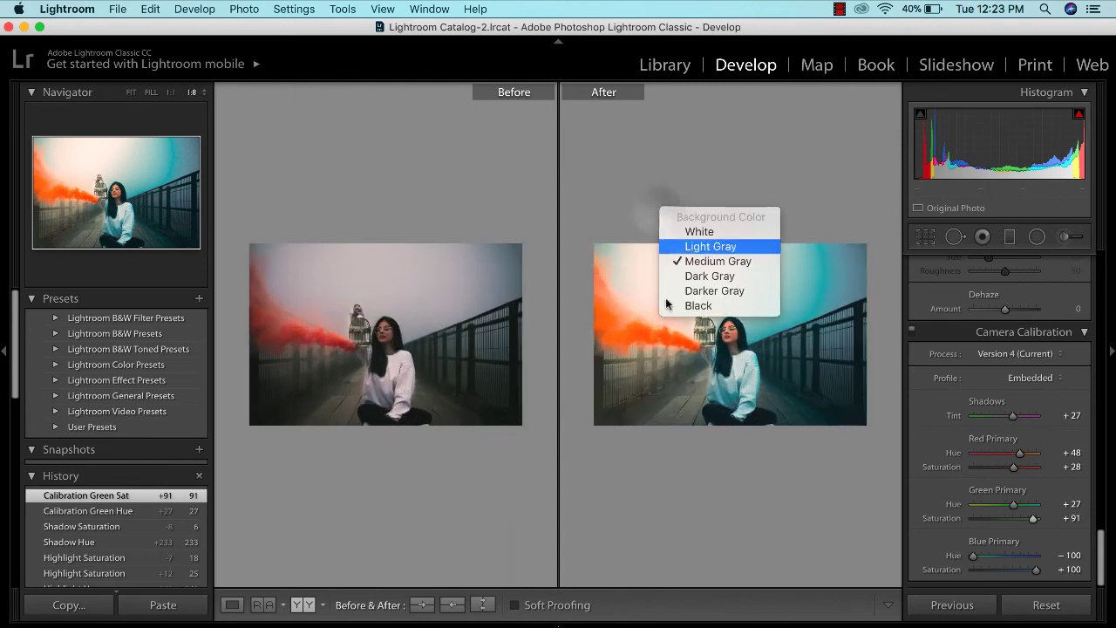
pyautogui.click(672, 387)
pyautogui.rightClick(673, 387)
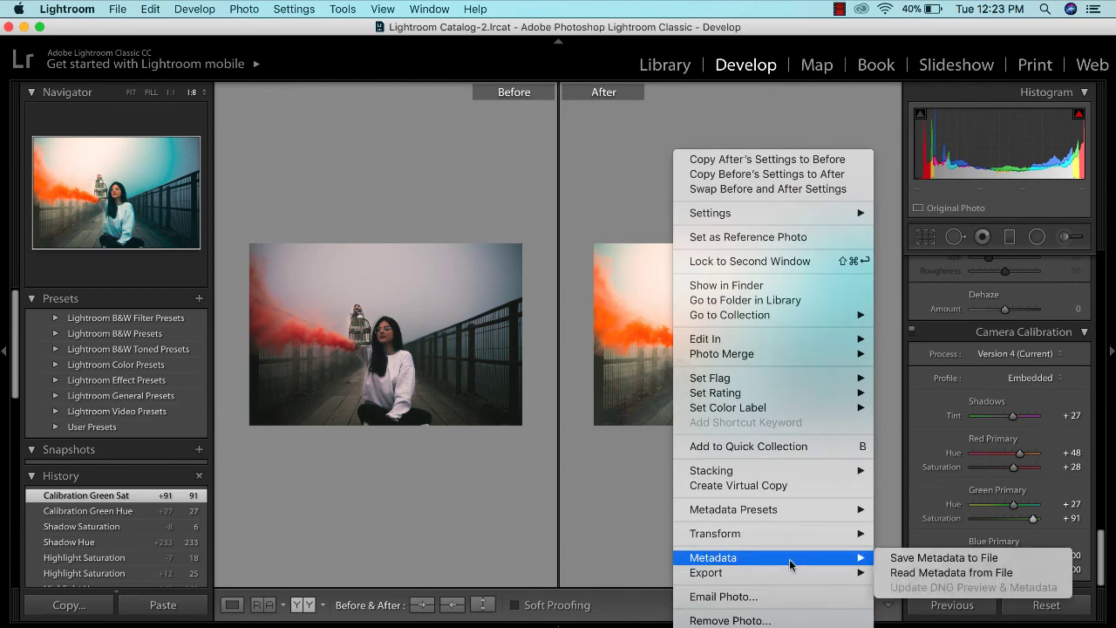
pyautogui.moveTo(800, 572)
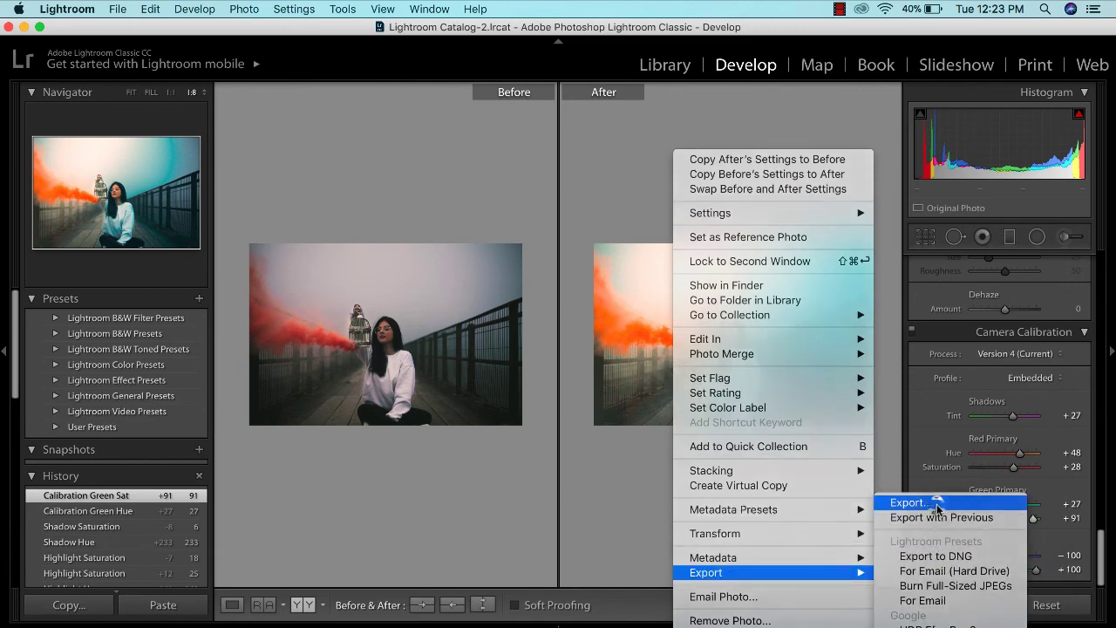
pyautogui.click(935, 509)
pyautogui.click(827, 481)
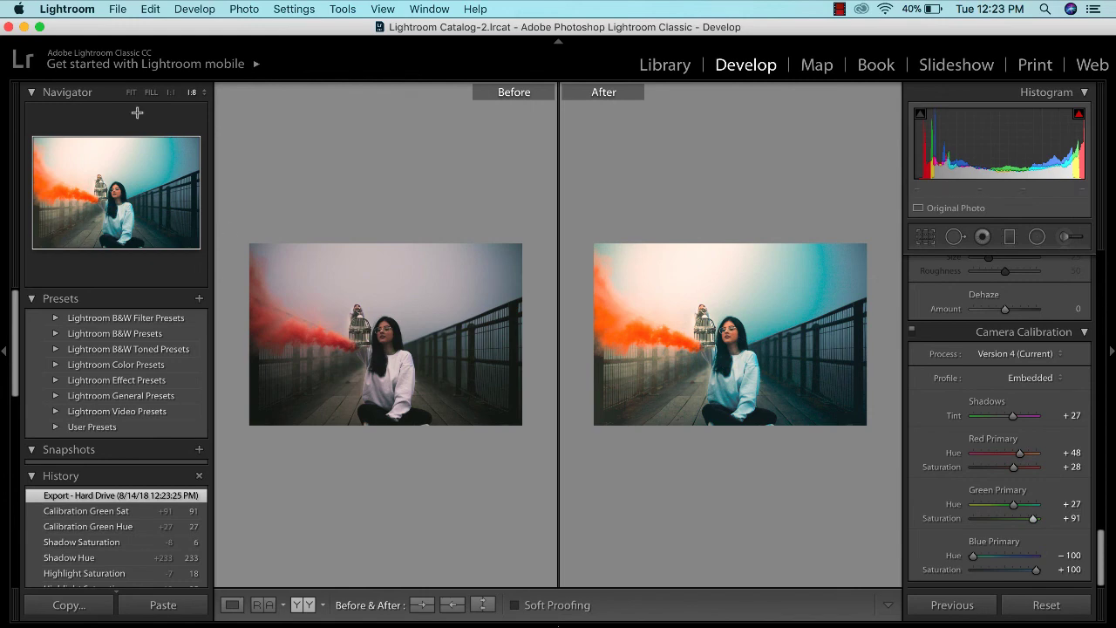
pyautogui.click(837, 9)
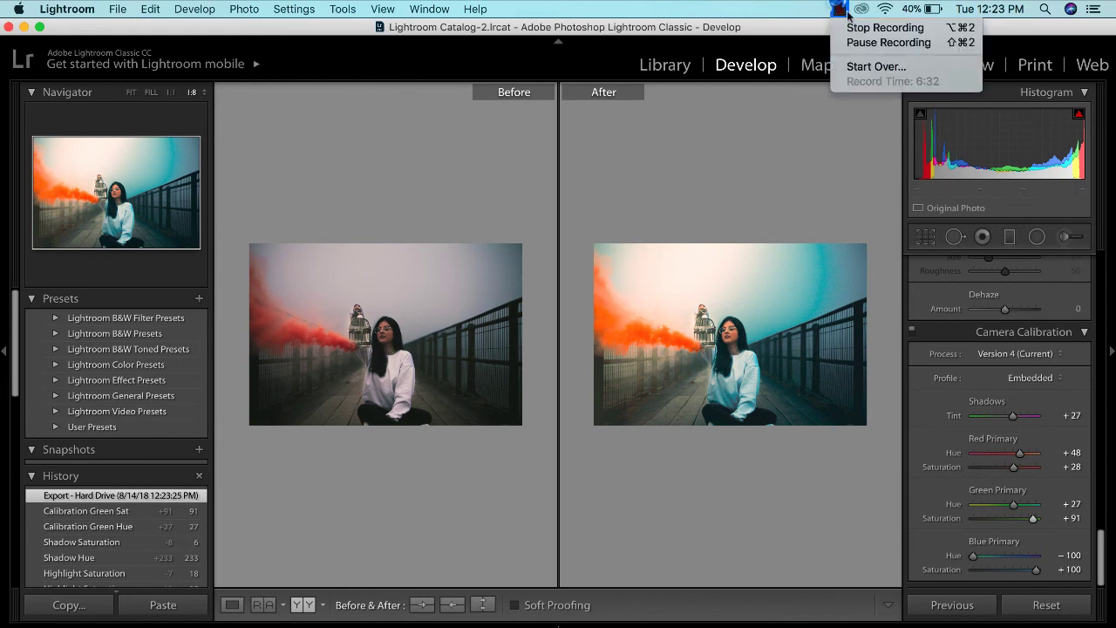